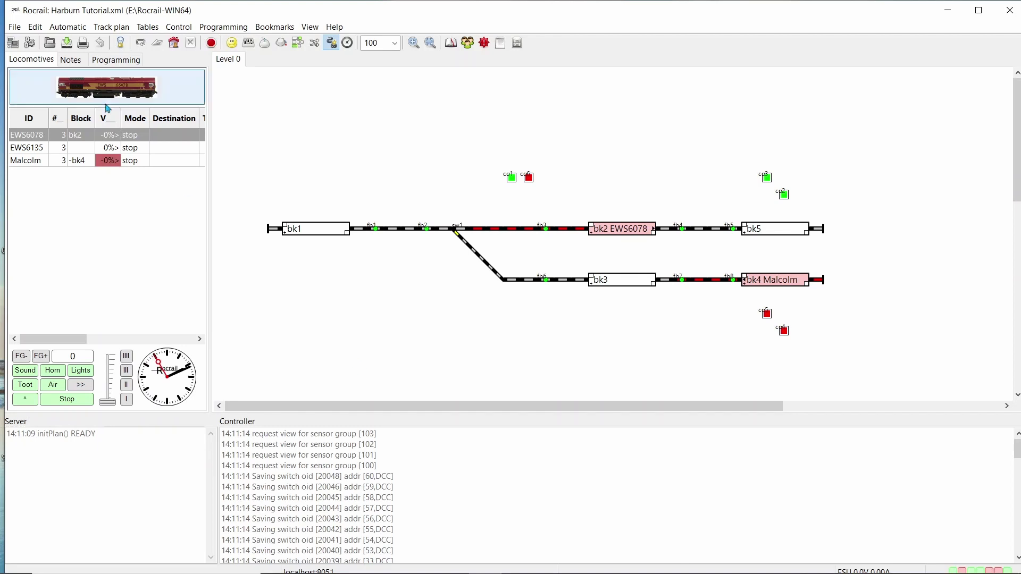
# Turn off "Action timer 60 sec." in Rocrail's automatic properties, save, and restart the program, shutting down the server too.
pyautogui.click(15, 28)
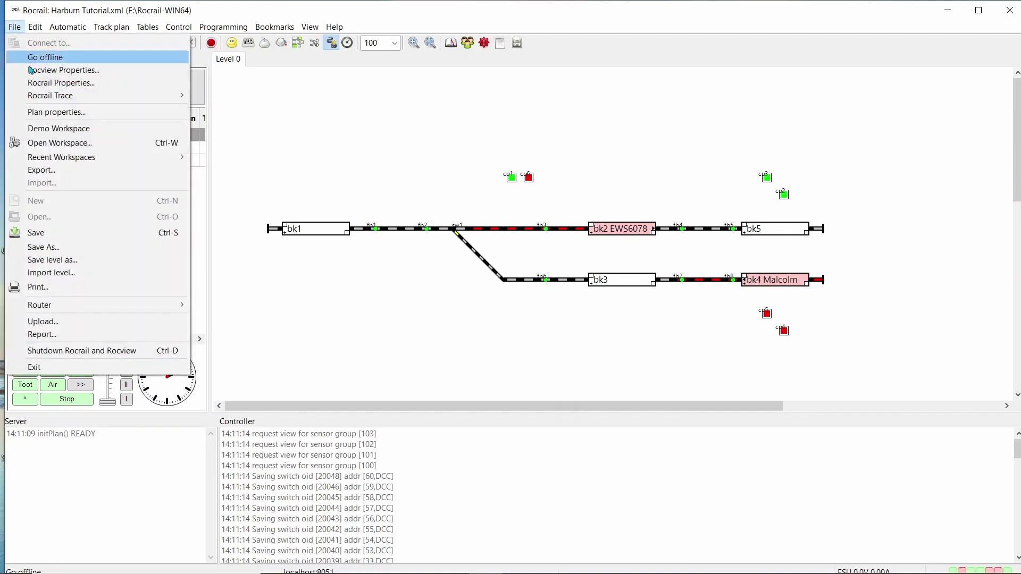
pyautogui.click(65, 83)
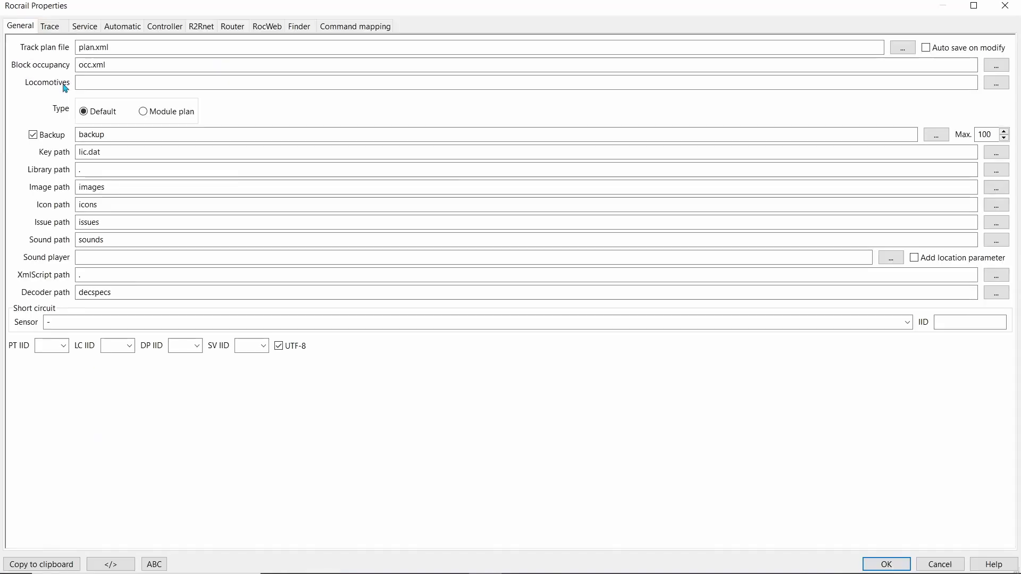
pyautogui.click(121, 28)
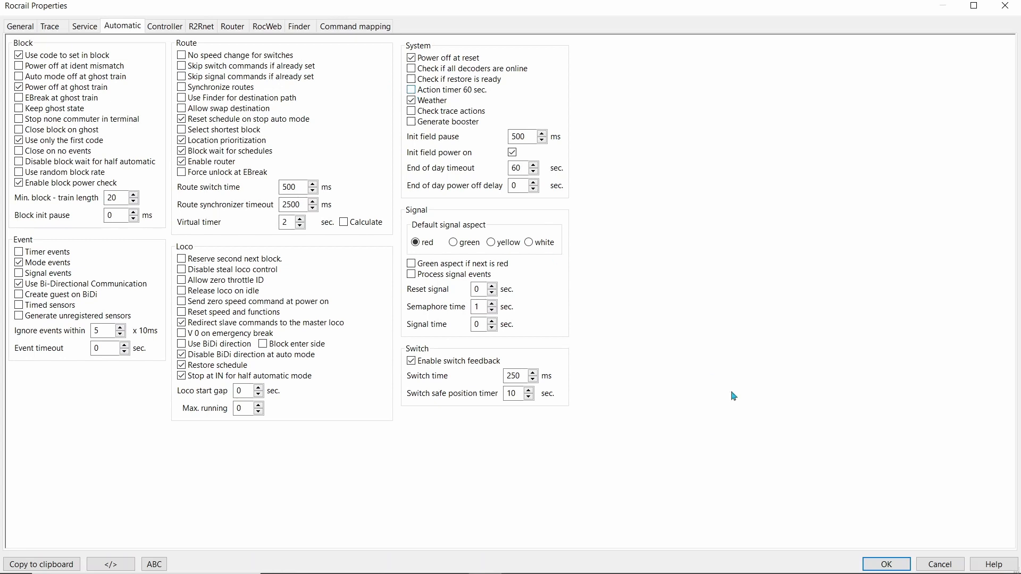
pyautogui.click(868, 563)
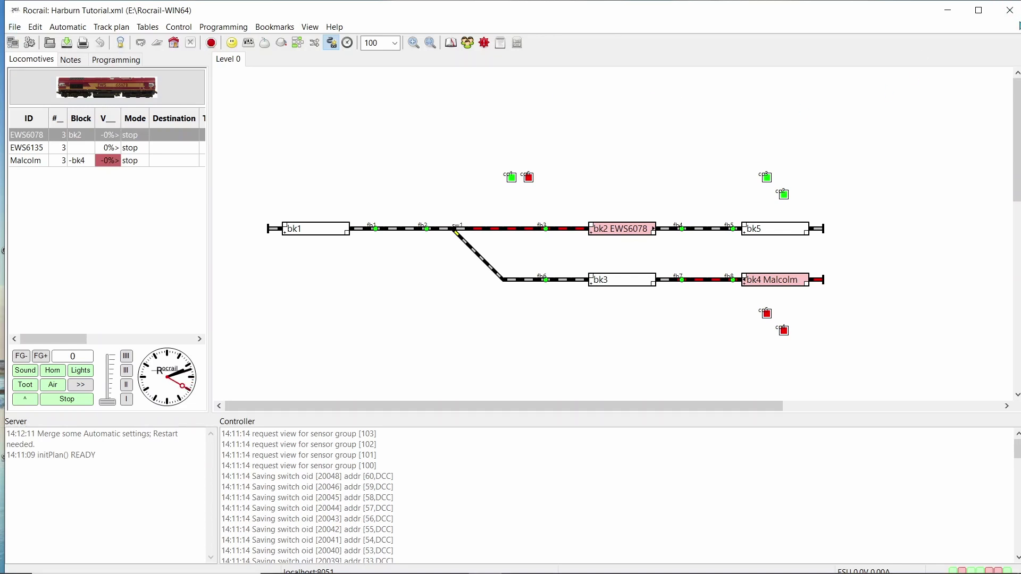
pyautogui.click(1010, 10)
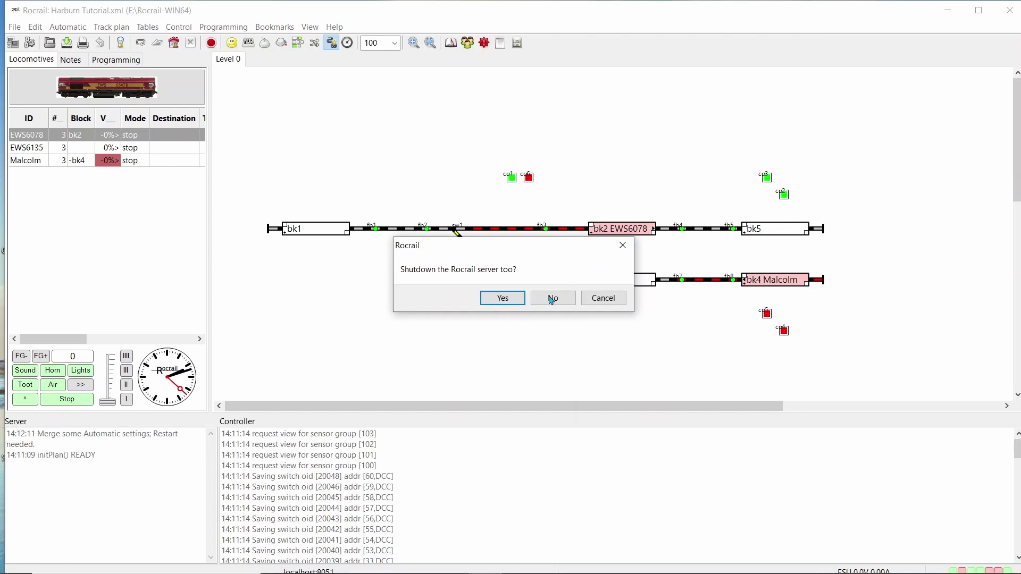
pyautogui.click(505, 299)
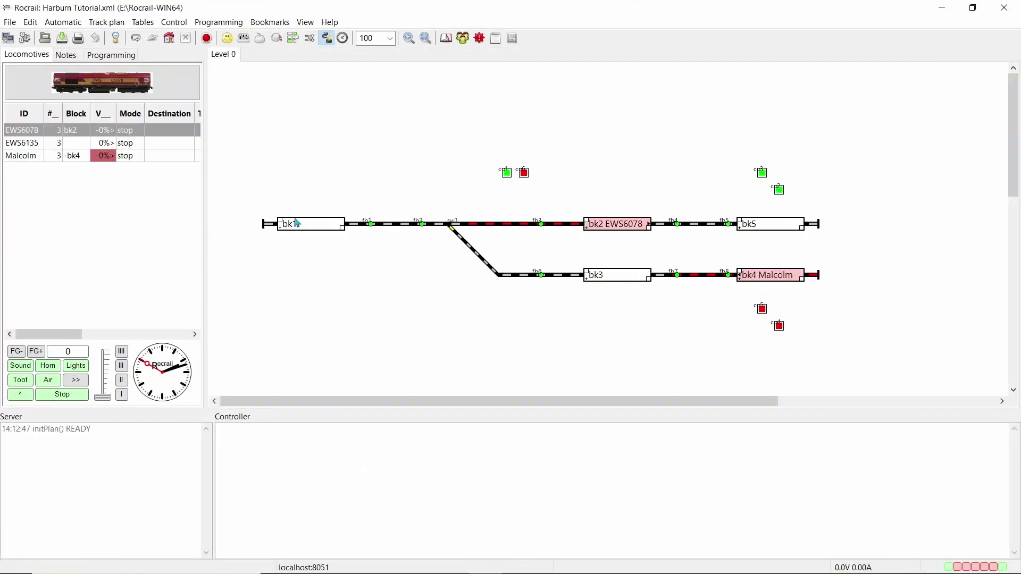
# Check the "Action timer 60 sec." option in Rocrail's automatic properties after the restart, and close the properties.
pyautogui.click(10, 23)
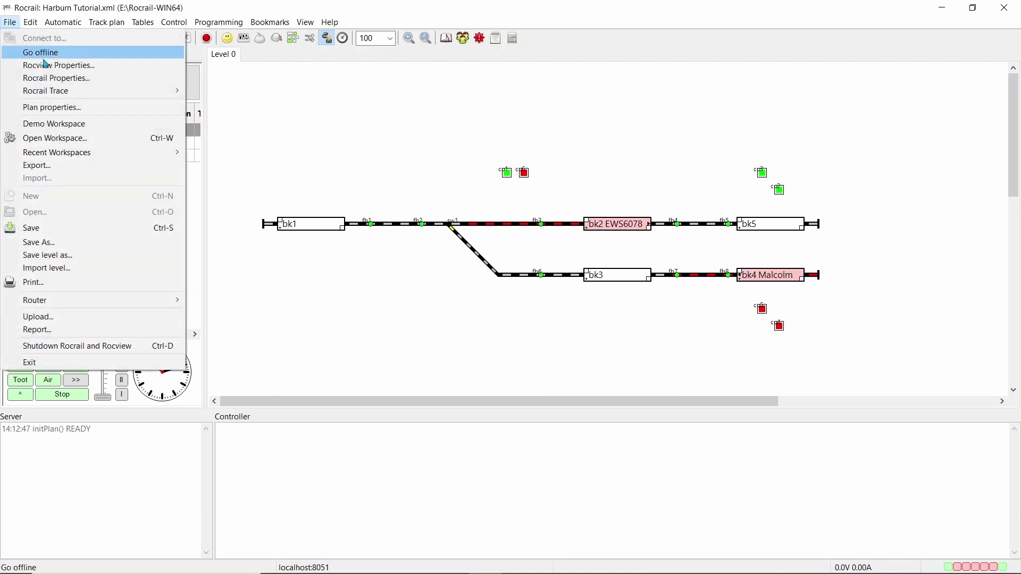
pyautogui.click(49, 79)
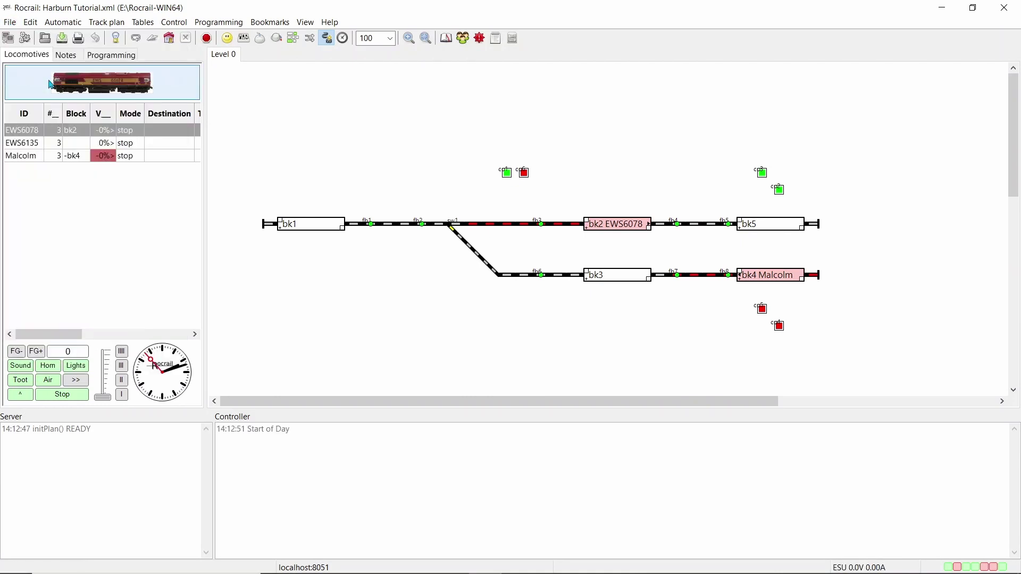
pyautogui.click(114, 26)
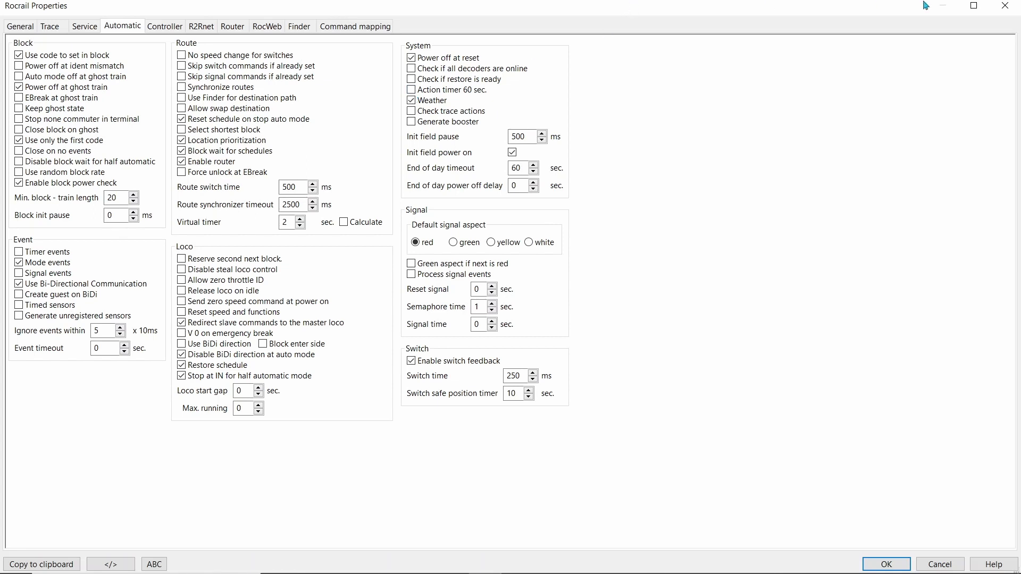
pyautogui.click(1004, 6)
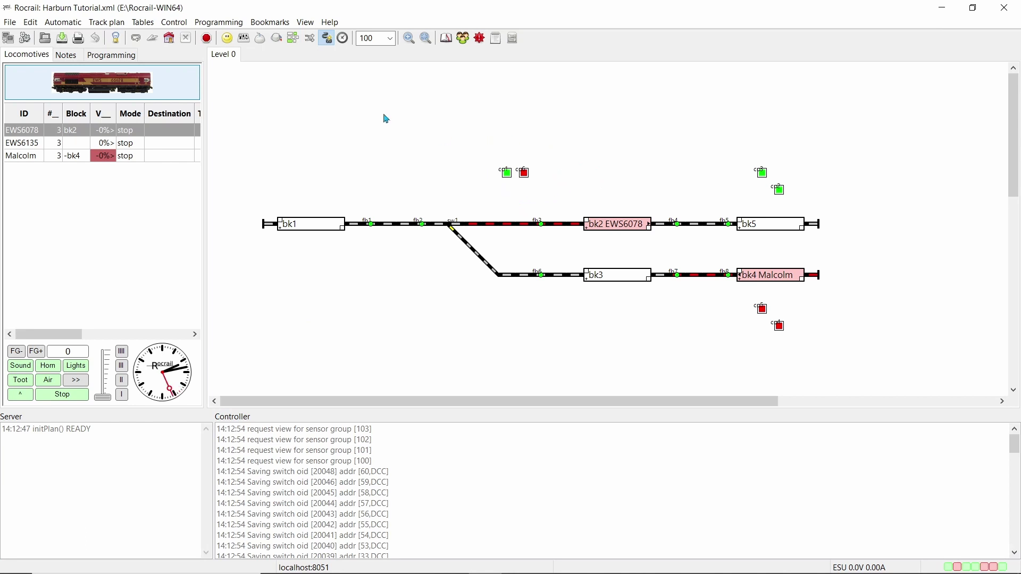
# Create a new action in the actions table with the ID "office" and the description "light1", and apply it.
pyautogui.click(151, 27)
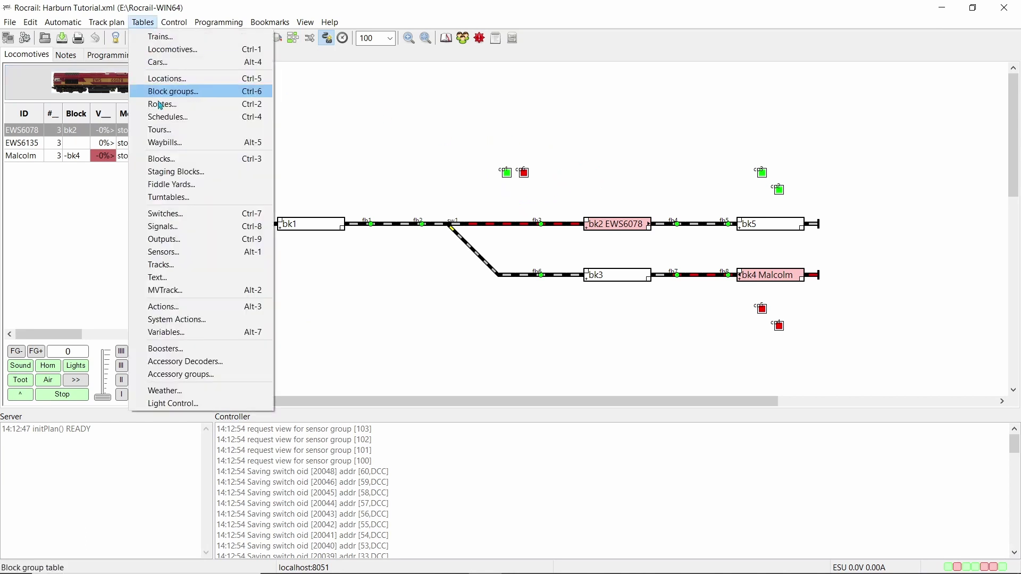
pyautogui.click(179, 308)
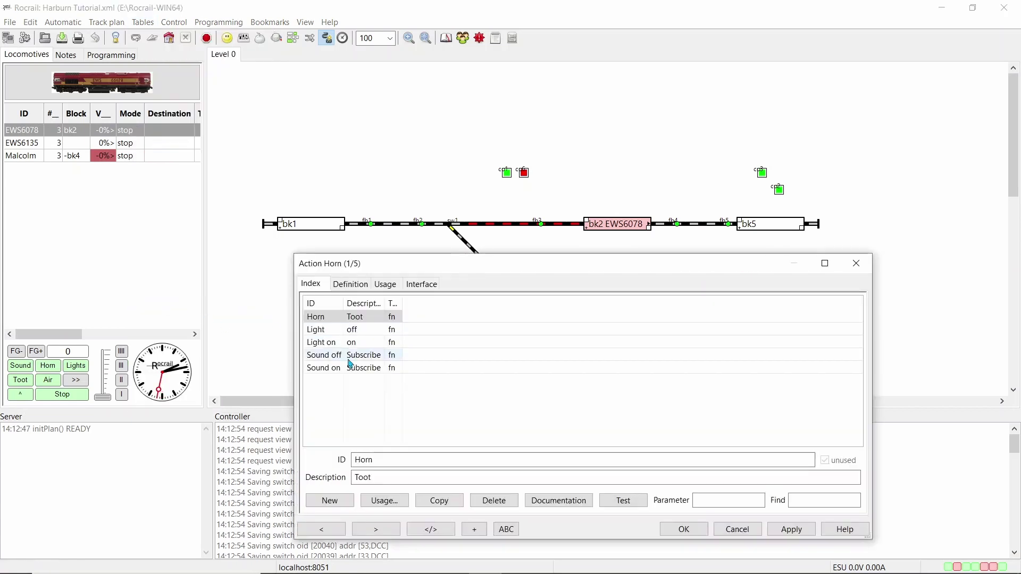
pyautogui.click(330, 501)
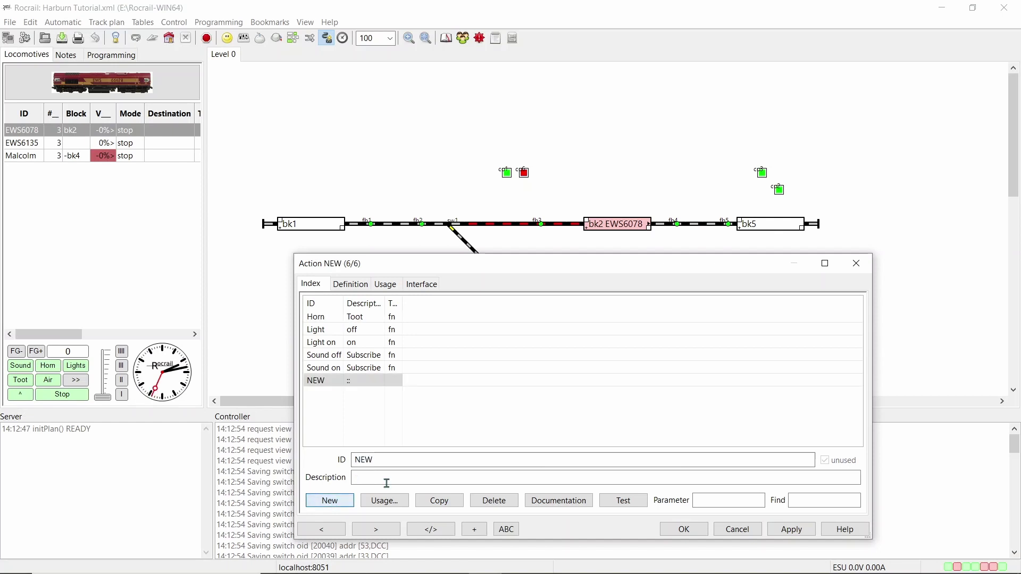
pyautogui.press('BackSpace')
pyautogui.write('of')
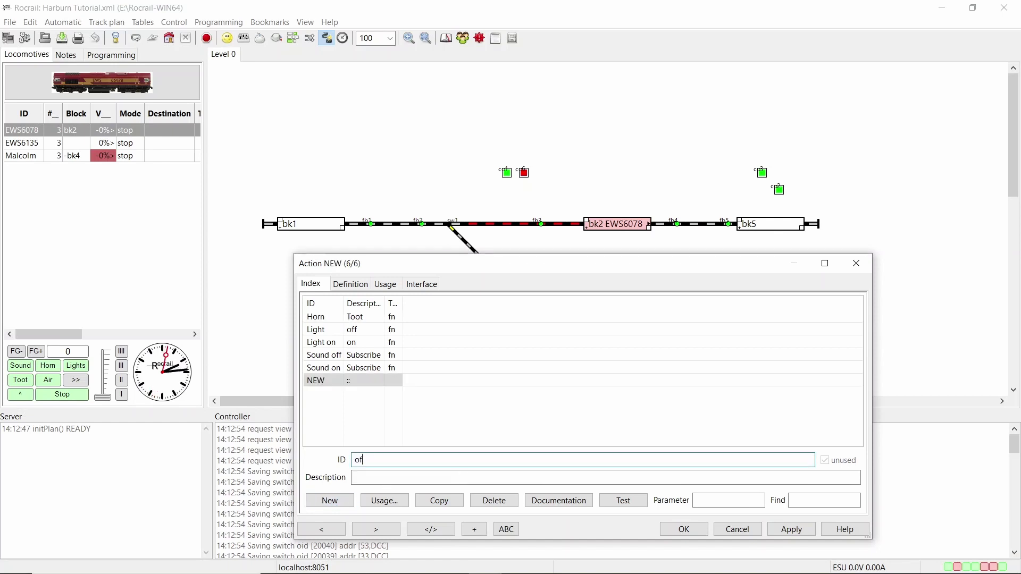
pyautogui.write('f')
pyautogui.write('o')
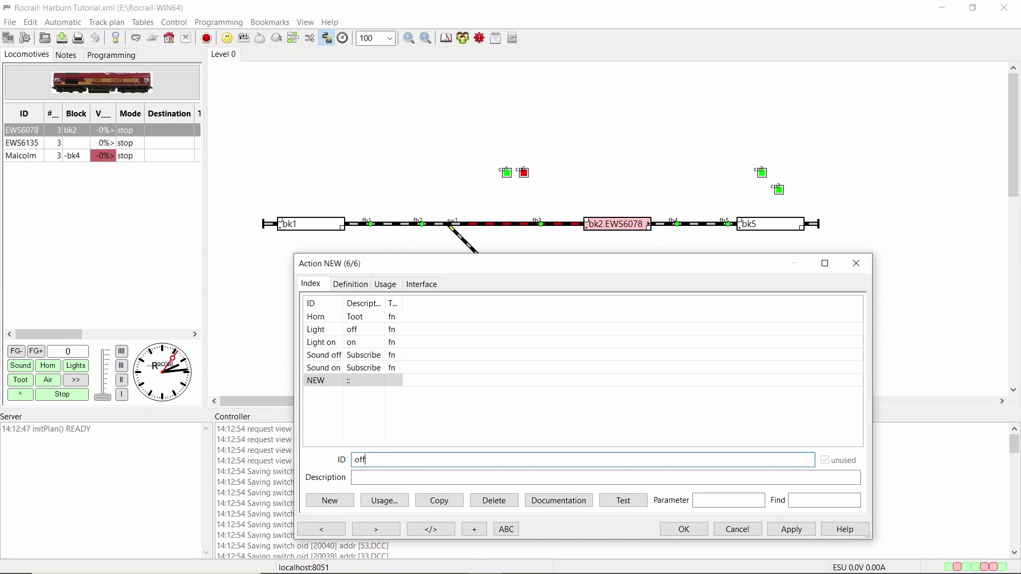
pyautogui.write('ice')
pyautogui.press('Tab')
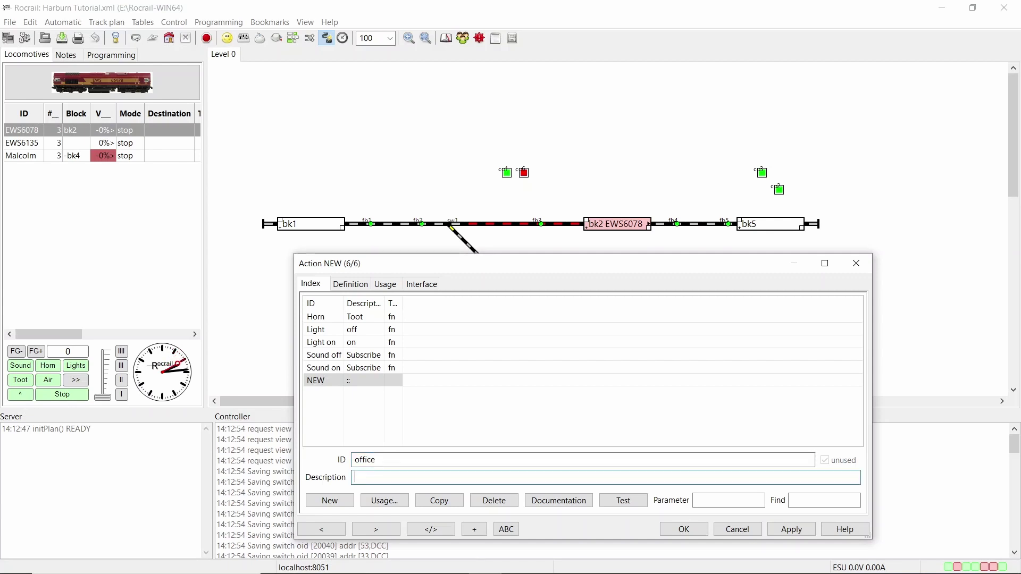
pyautogui.write('light1')
pyautogui.click(791, 530)
# Add a second action with the ID "office2" and the description "light2", and apply it.
pyautogui.click(330, 501)
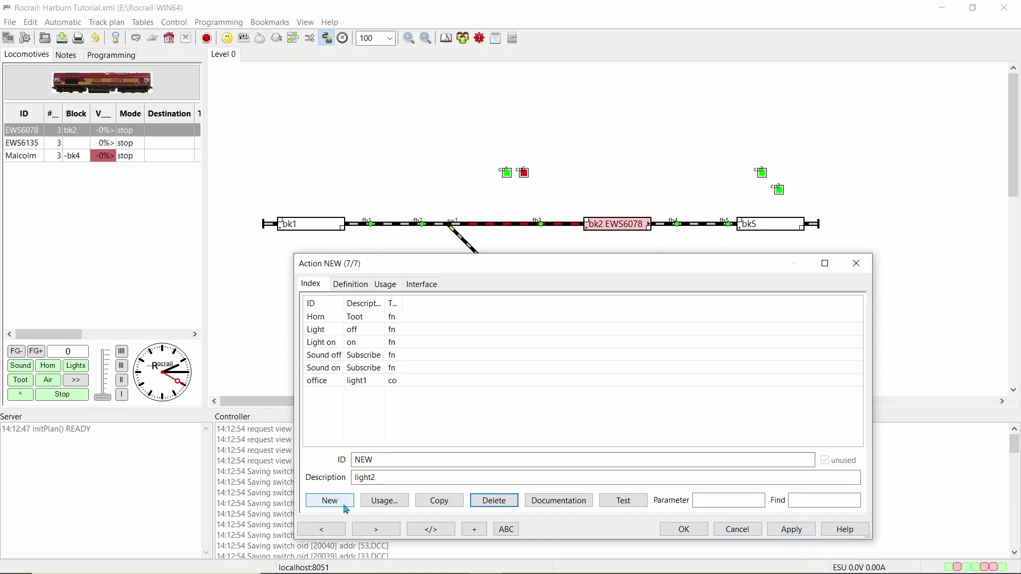
pyautogui.click(420, 464)
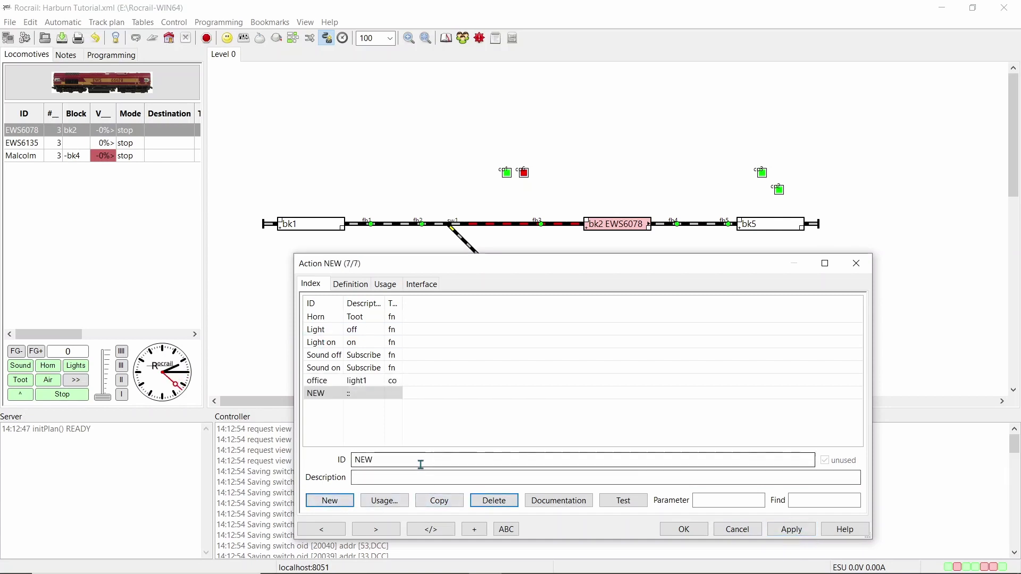
pyautogui.press('BackSpace')
pyautogui.press('BackSpace')
pyautogui.press('BackSpace')
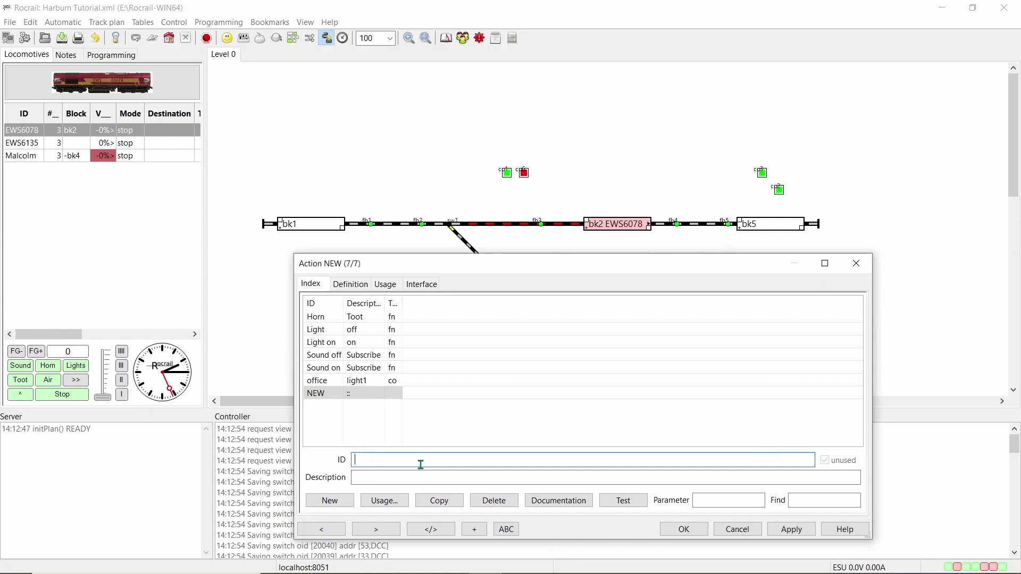
pyautogui.write('office')
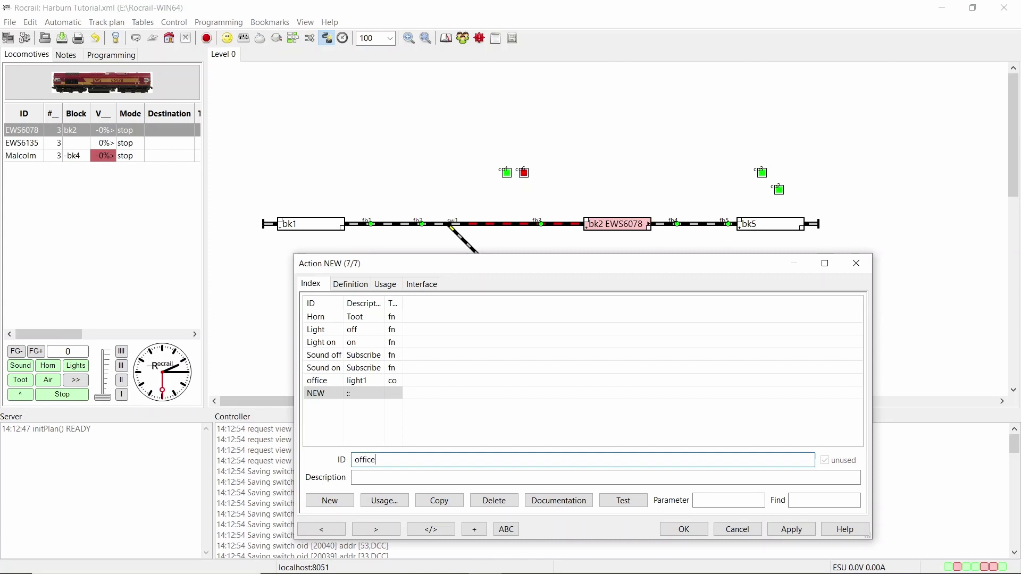
pyautogui.write('1')
pyautogui.press('BackSpace')
pyautogui.write('2')
pyautogui.press('Tab')
pyautogui.press('Tab')
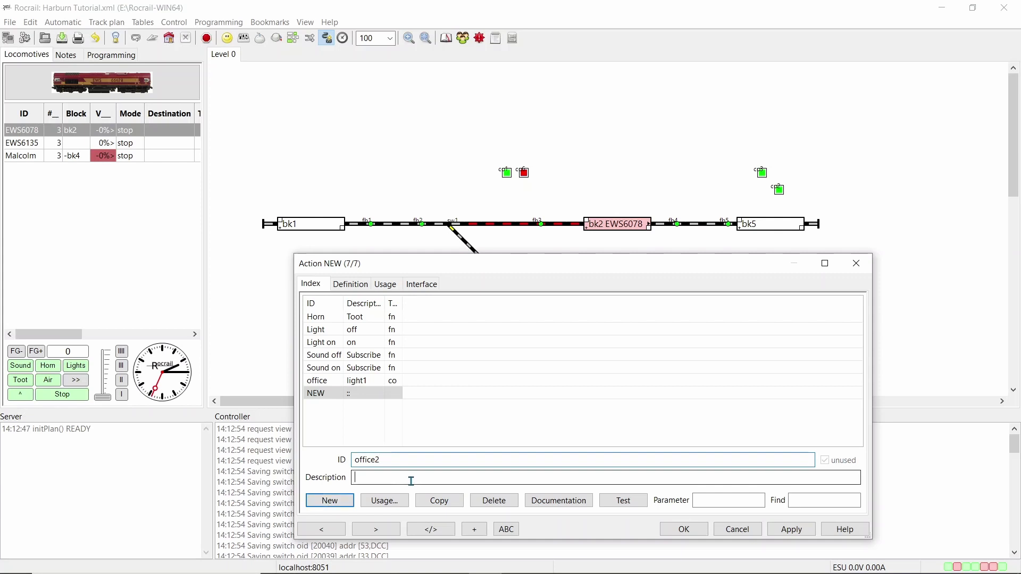
pyautogui.click(411, 481)
pyautogui.write('li')
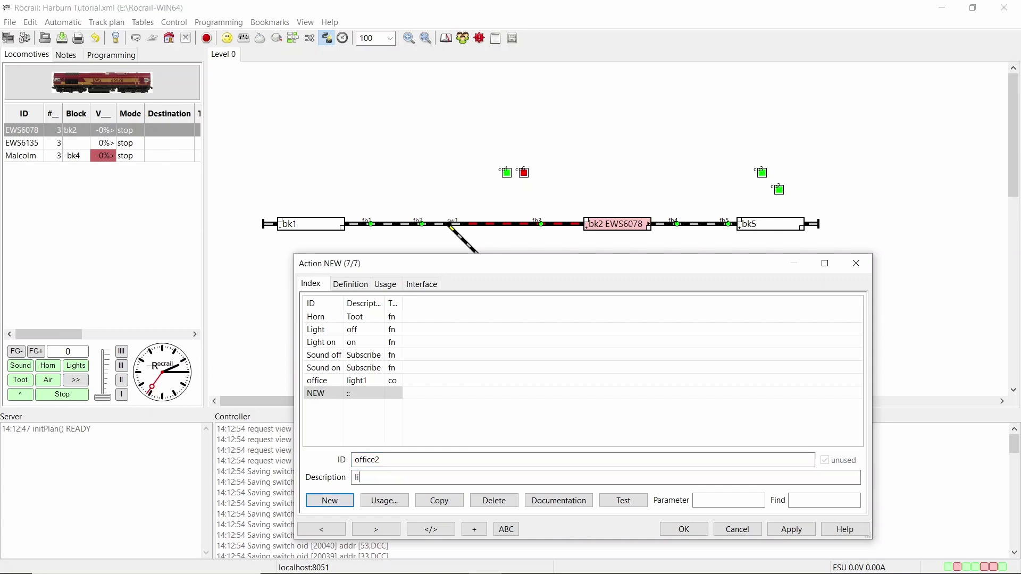
pyautogui.write('ght2')
pyautogui.click(770, 531)
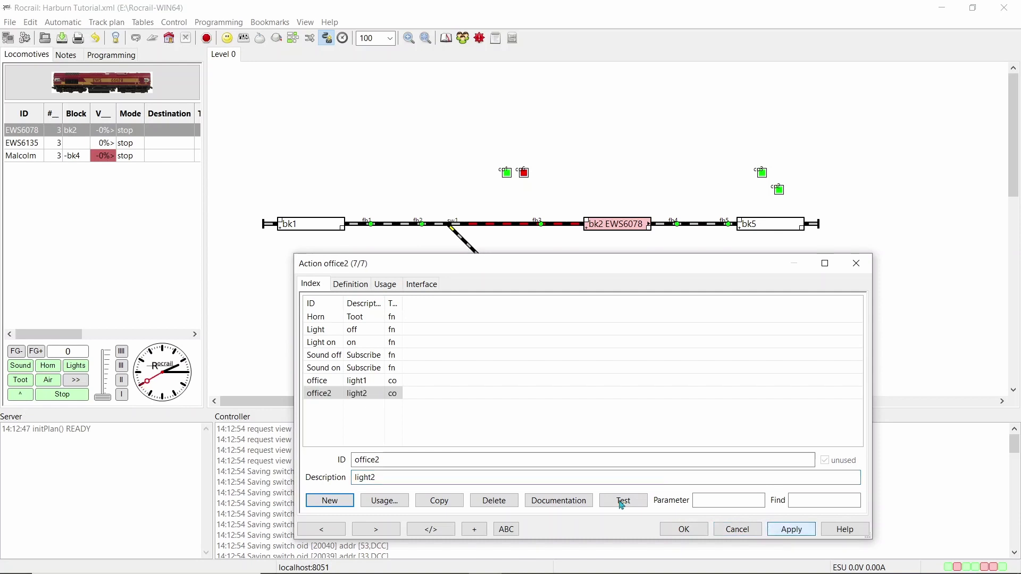
# Define the "office" action to control output co1 with the flip command.
pyautogui.click(320, 386)
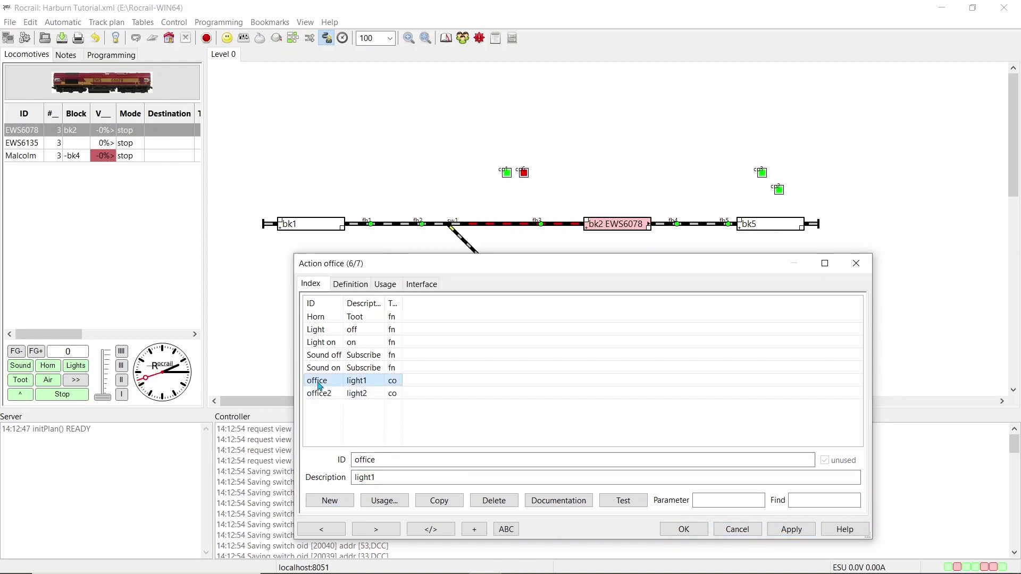
pyautogui.click(352, 286)
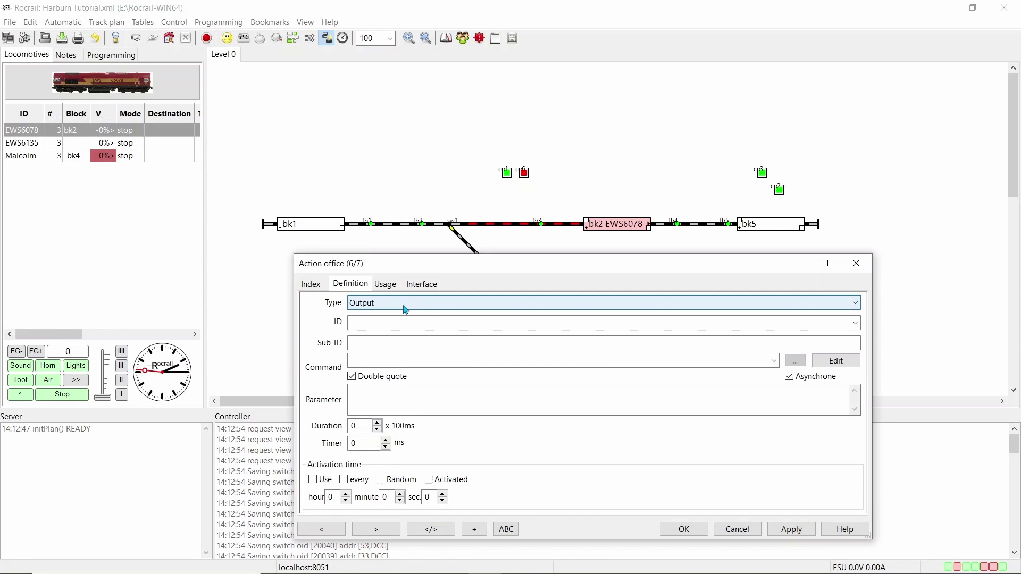
pyautogui.click(855, 323)
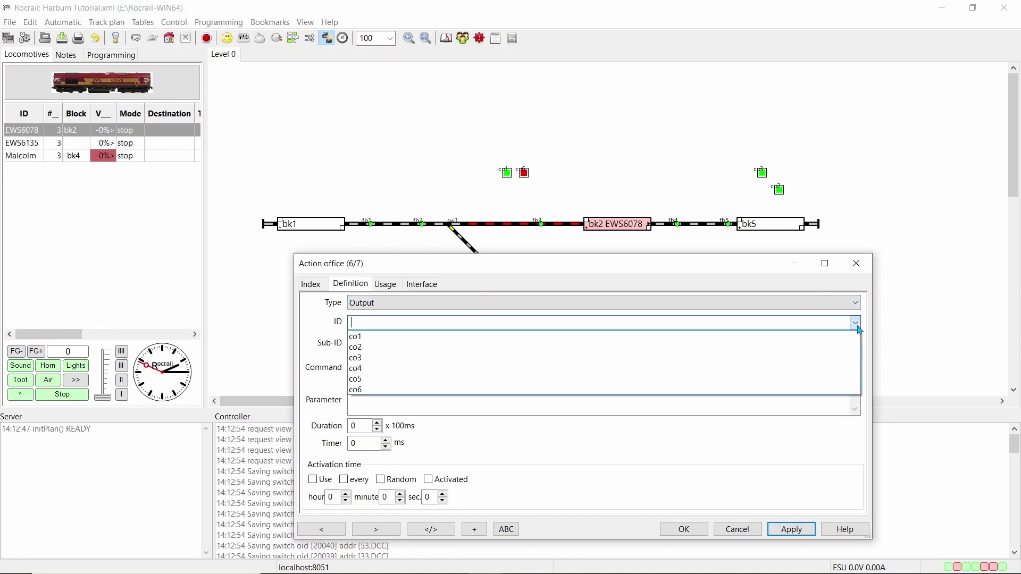
pyautogui.click(471, 339)
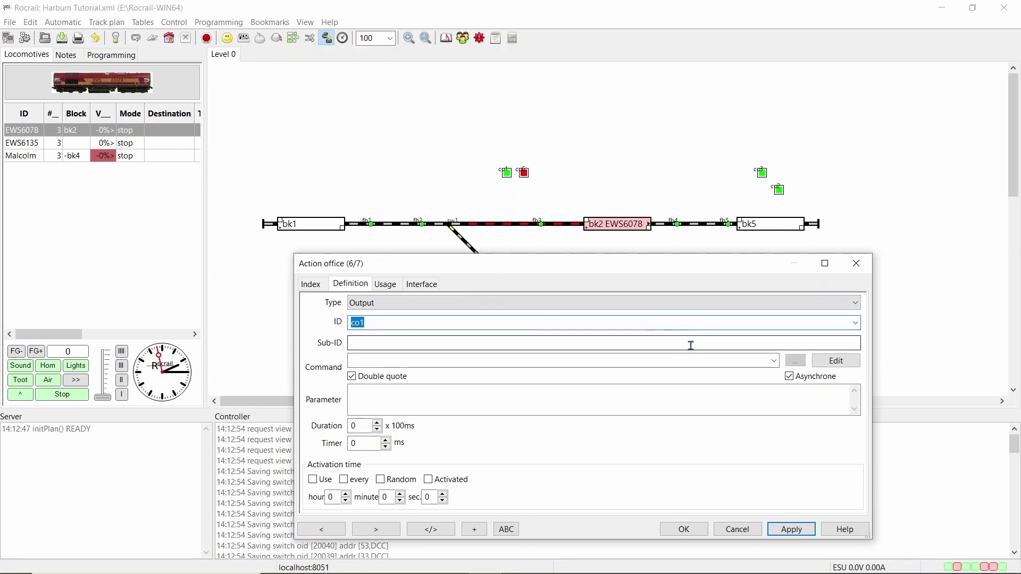
pyautogui.click(774, 363)
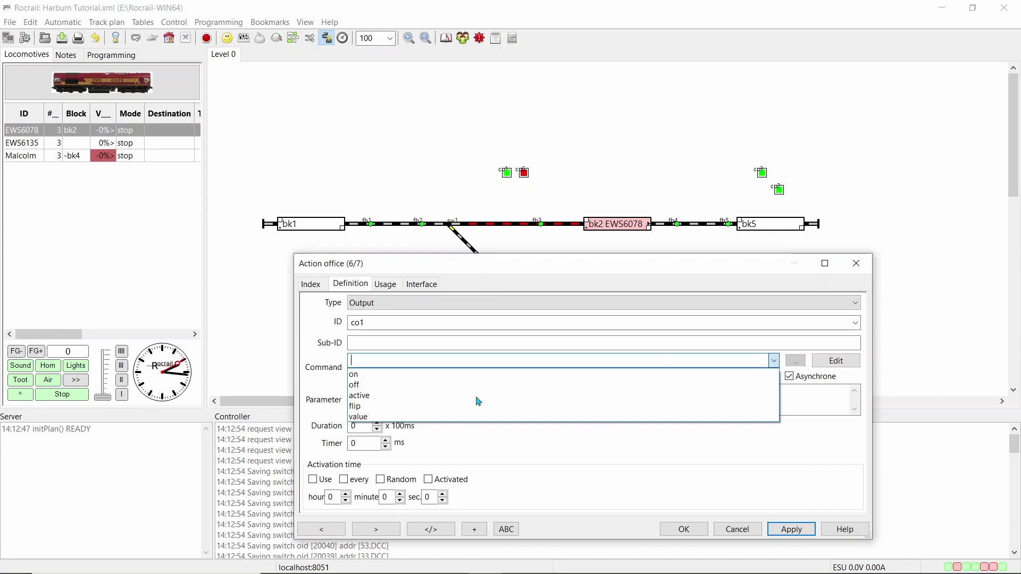
pyautogui.click(468, 406)
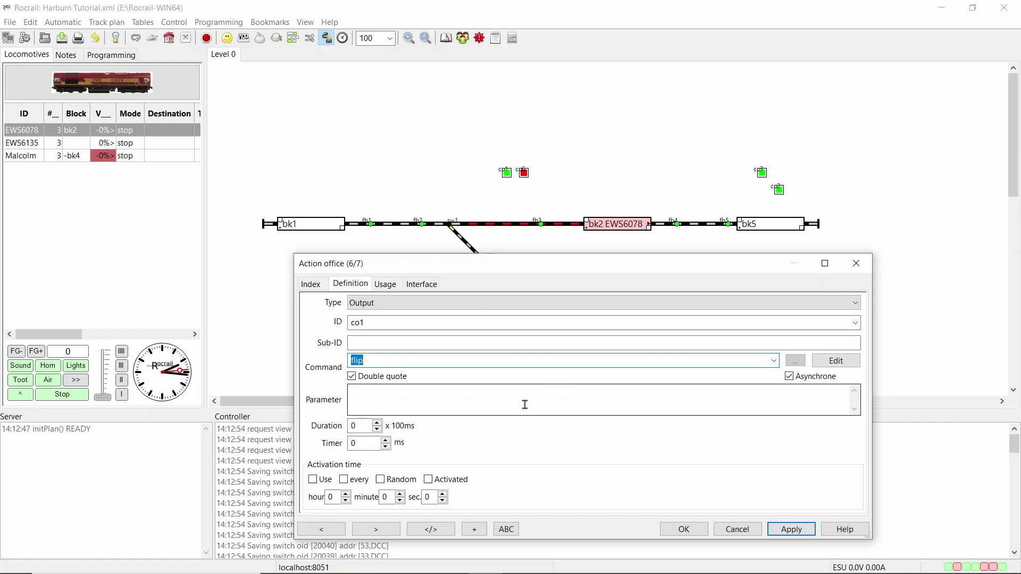
# Activate the "office" action's timing to repeat every 5 seconds, apply it, and move the dialog while keeping the upper outputs in view.
pyautogui.click(313, 481)
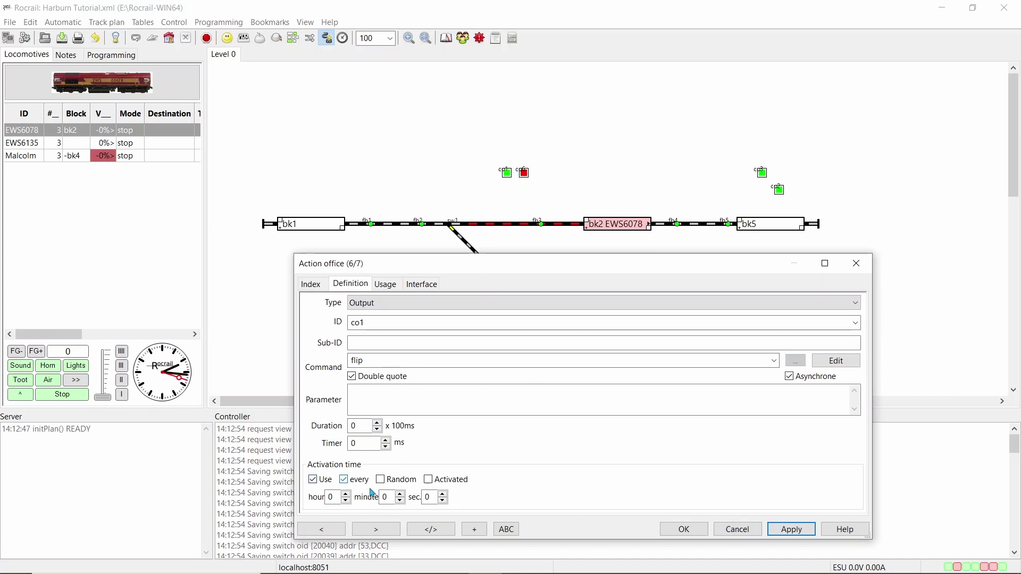
pyautogui.click(432, 481)
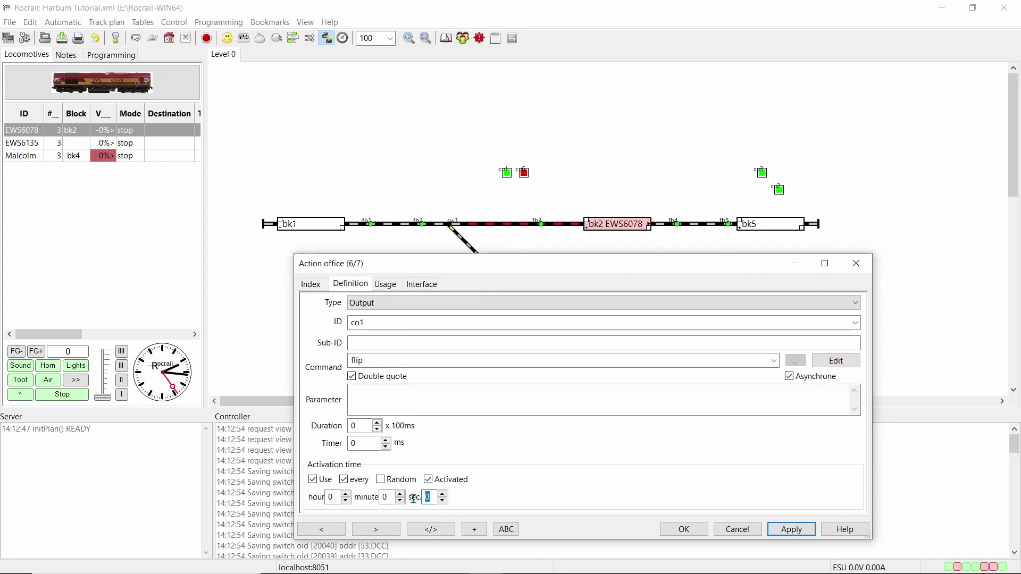
pyautogui.click(425, 499)
pyautogui.write('5')
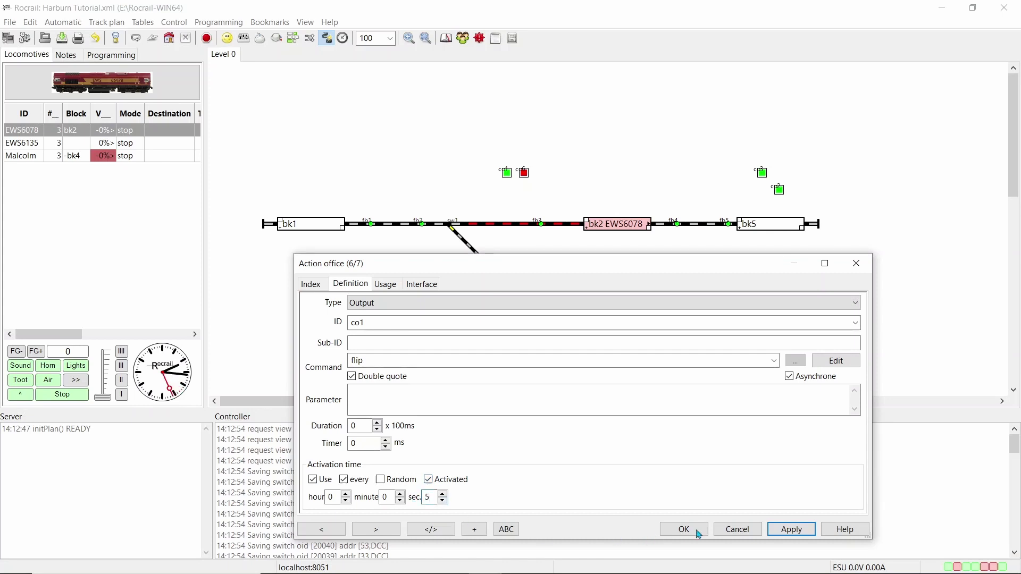
pyautogui.click(782, 530)
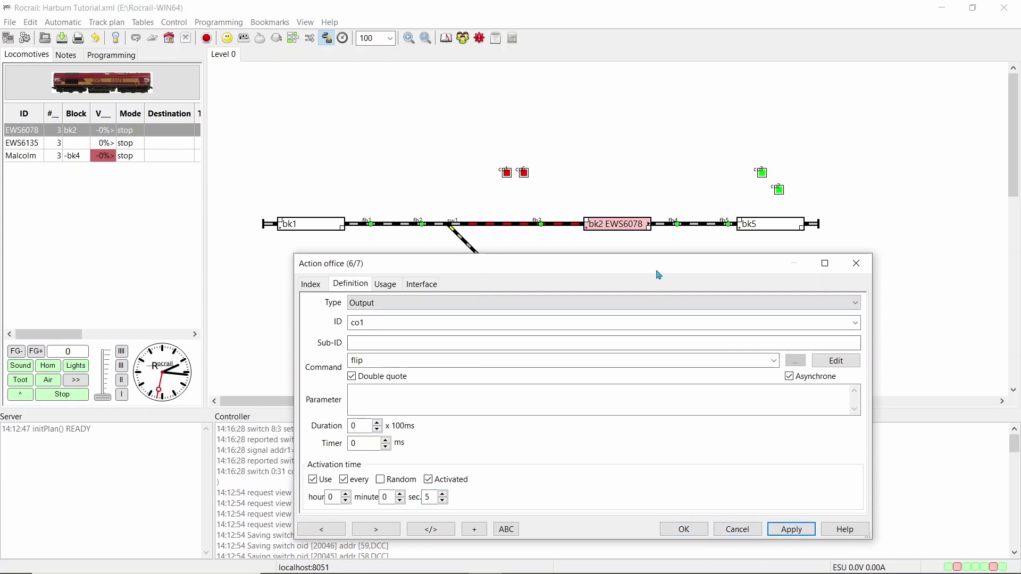
pyautogui.moveTo(657, 272); pyautogui.dragTo(795, 231)
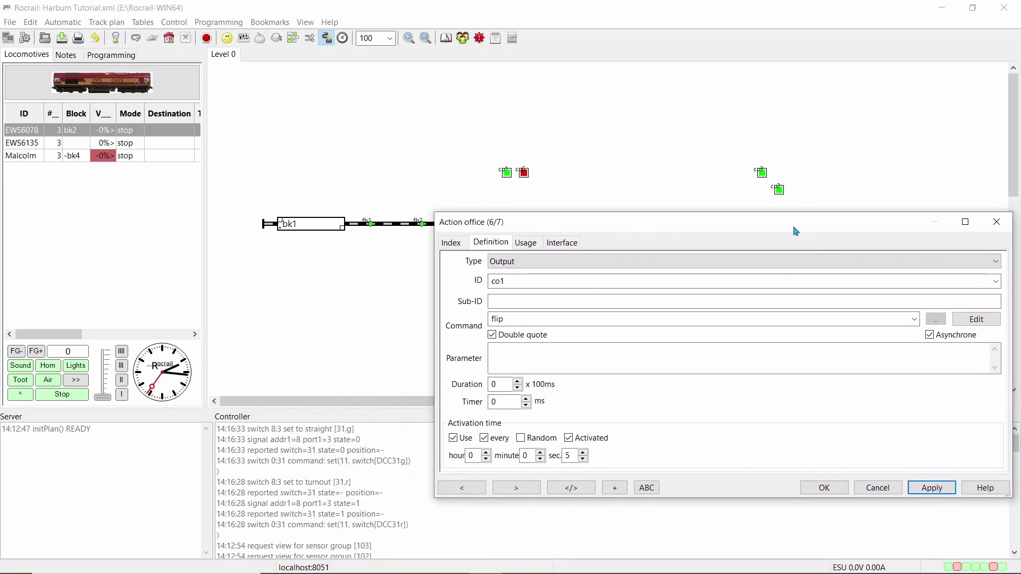
pyautogui.moveTo(795, 231); pyautogui.dragTo(665, 234)
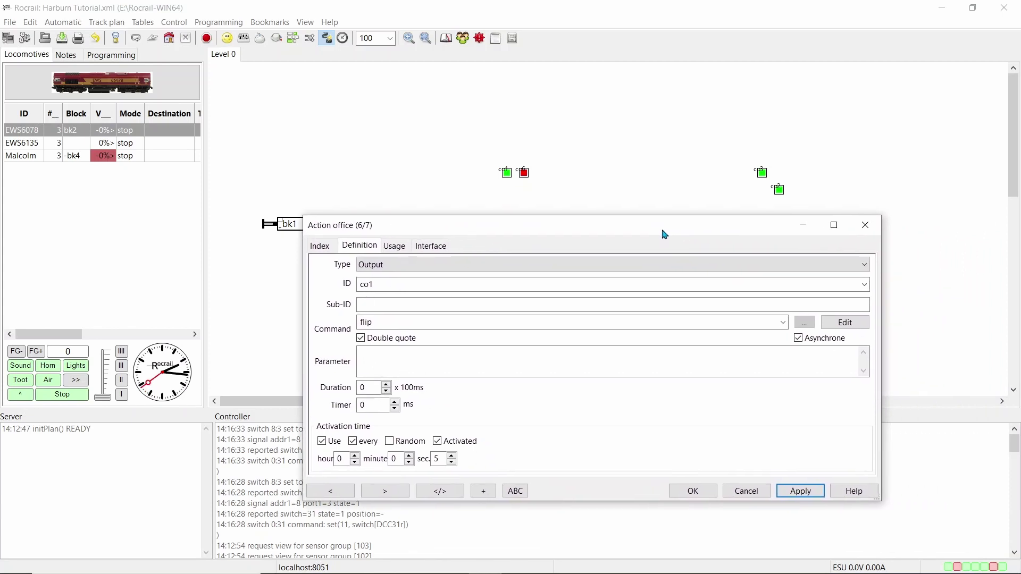
# Define the "office2" action to control output co6 with the flip command.
pyautogui.click(319, 246)
pyautogui.click(328, 355)
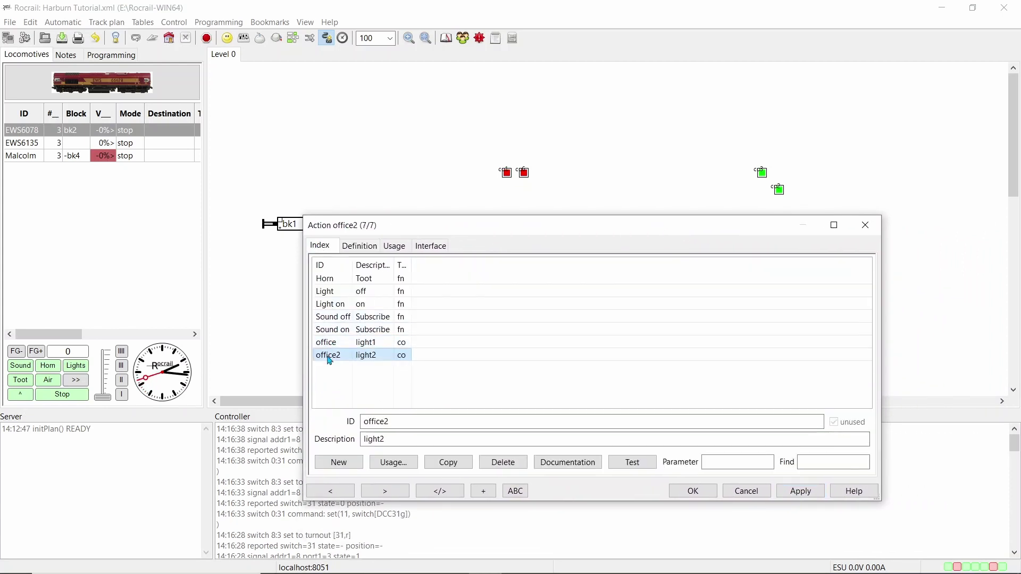
pyautogui.click(360, 246)
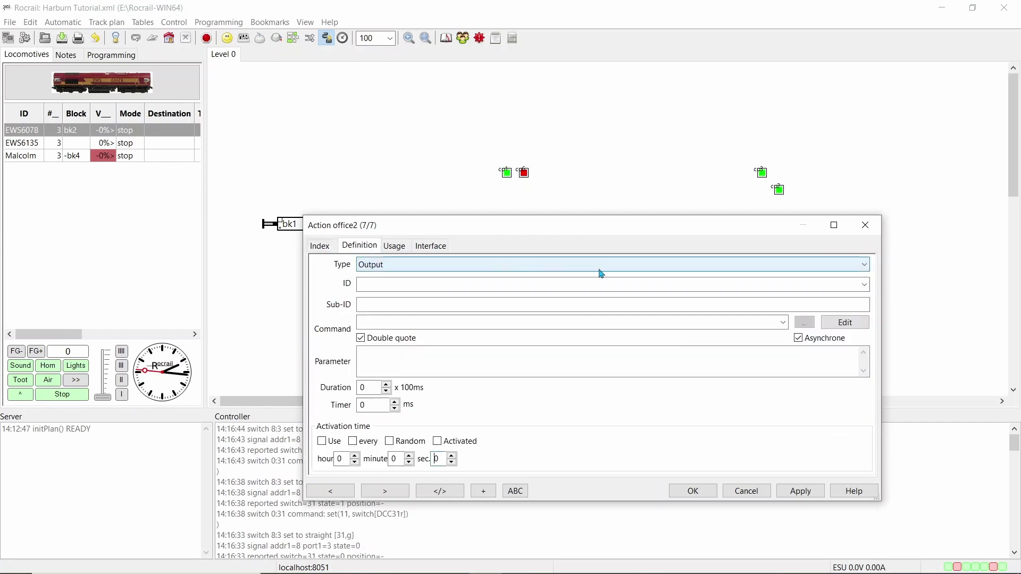
pyautogui.click(862, 286)
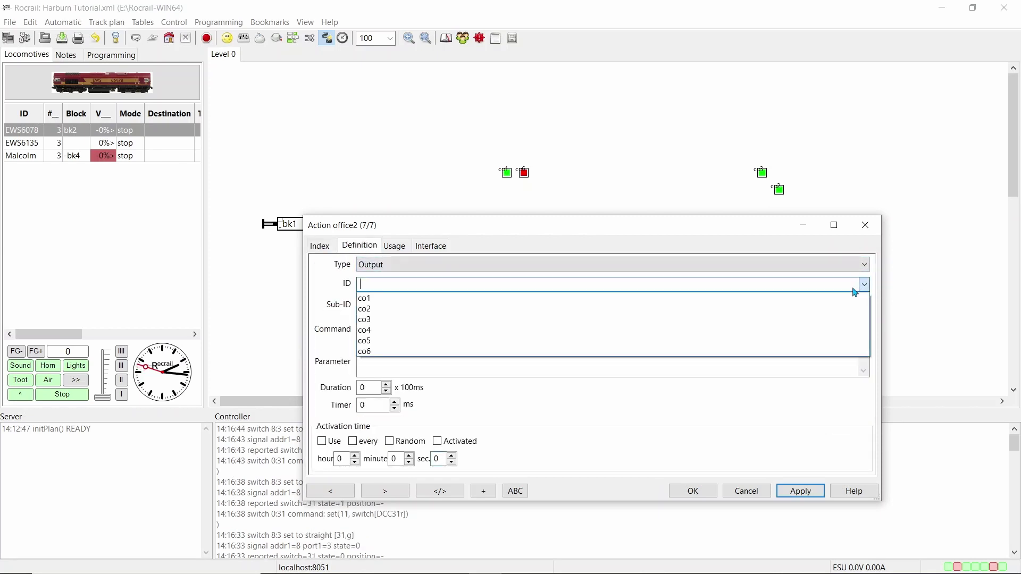
pyautogui.click(408, 352)
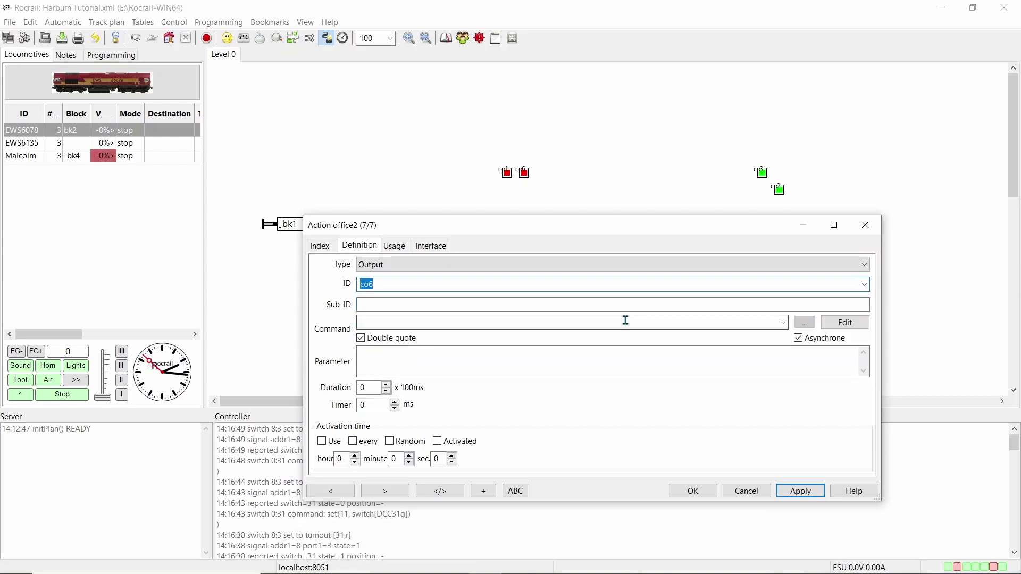
pyautogui.click(786, 325)
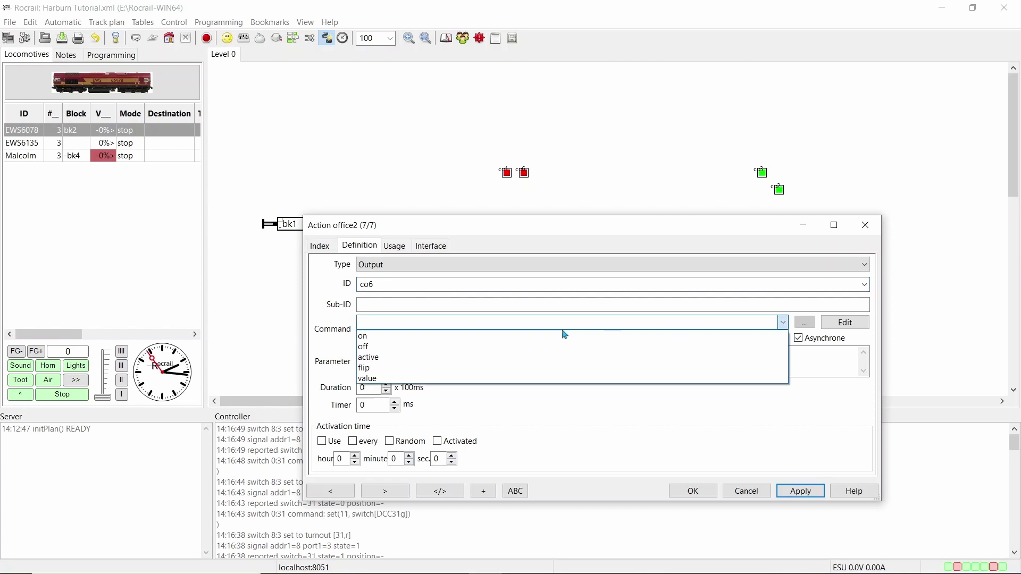
pyautogui.click(480, 367)
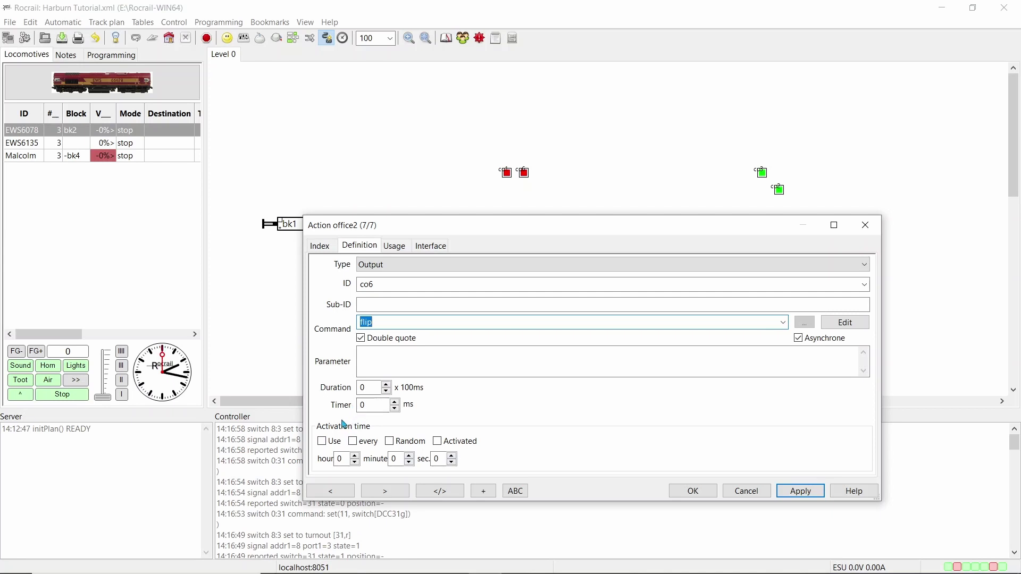
# Activate the "office2" action's timing to repeat every 6 seconds, apply it, and close the actions dialog.
pyautogui.click(326, 447)
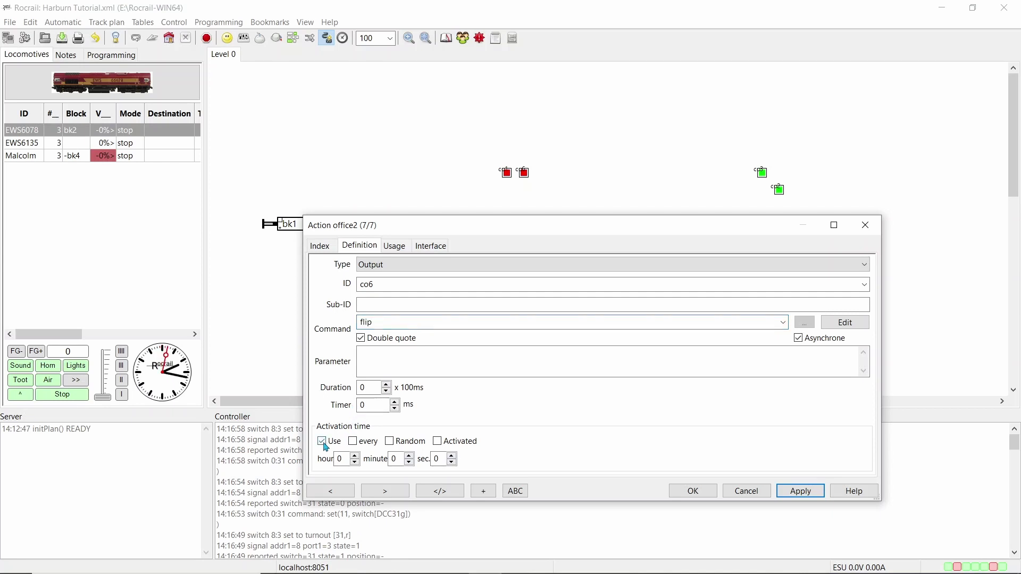
pyautogui.click(353, 442)
pyautogui.click(437, 441)
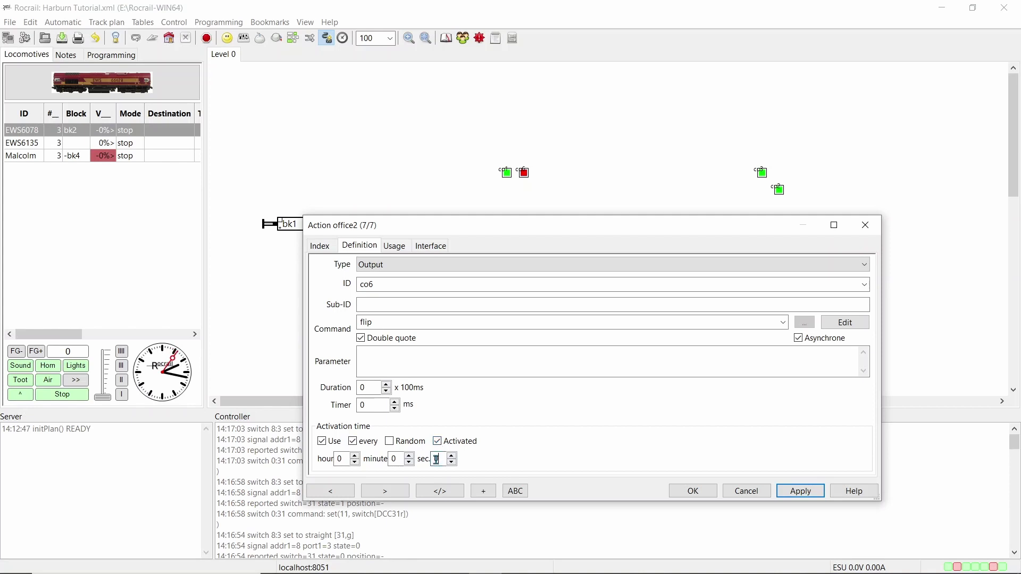
pyautogui.click(436, 460)
pyautogui.press('BackSpace')
pyautogui.click(802, 495)
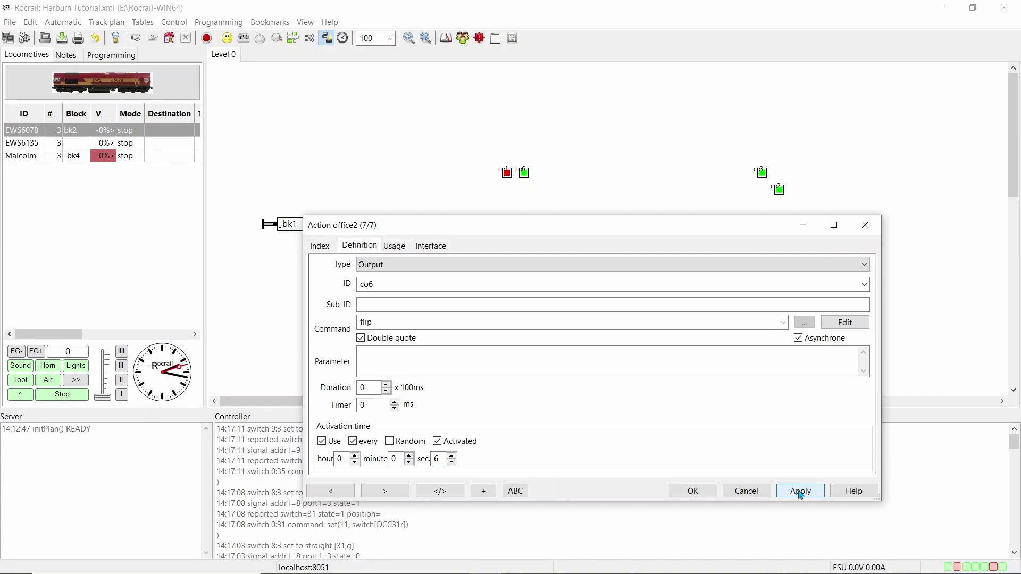
pyautogui.click(693, 491)
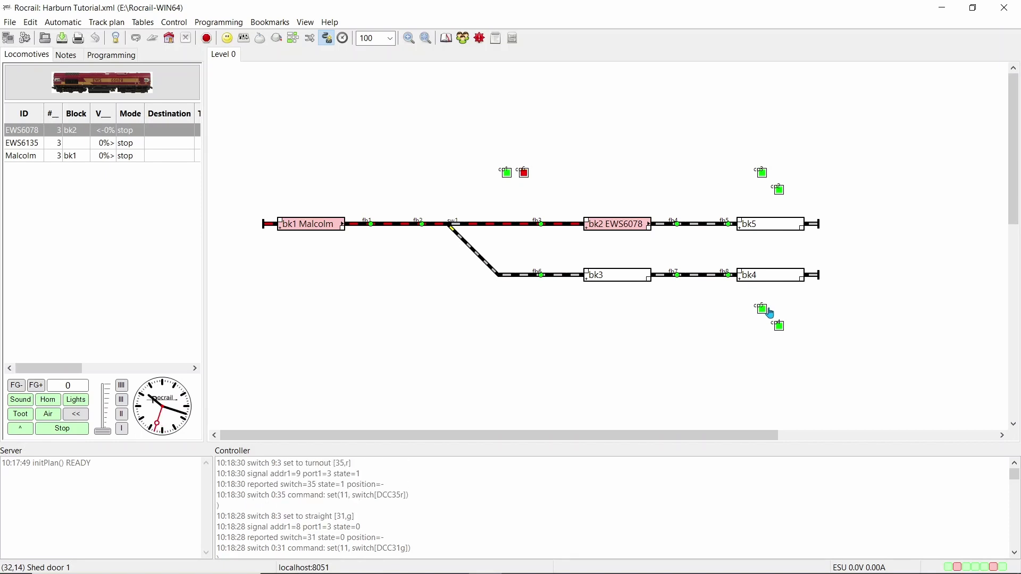
# Create a new action in the actions table with the ID "open door" and apply it.
pyautogui.hotkey('ctrl', 'a')
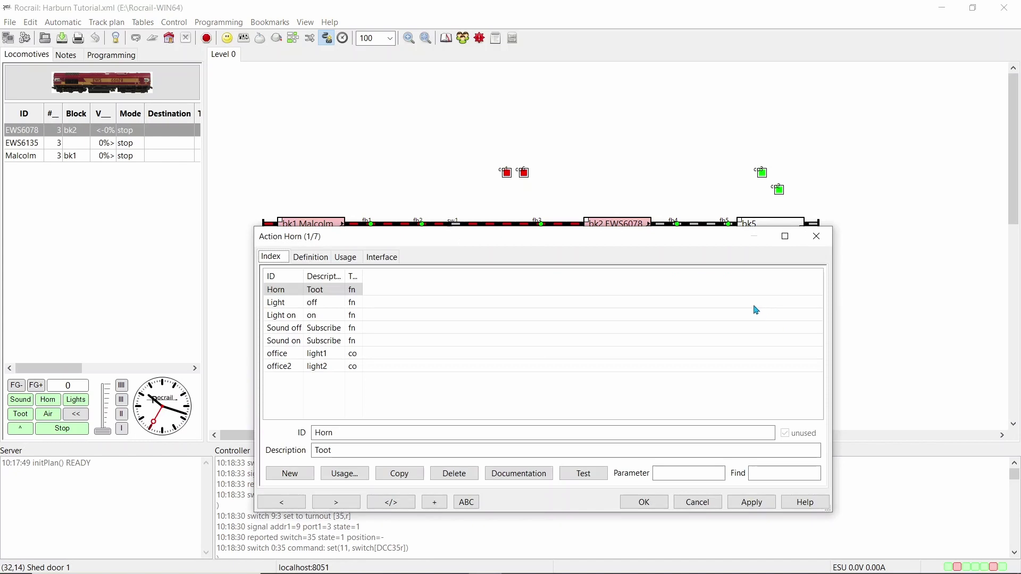
pyautogui.click(292, 478)
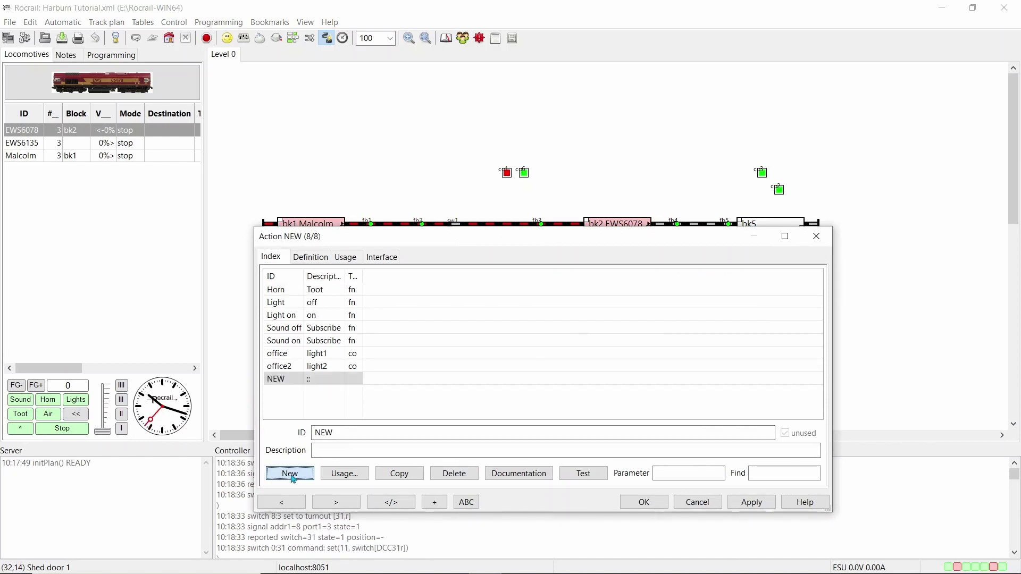
pyautogui.click(382, 434)
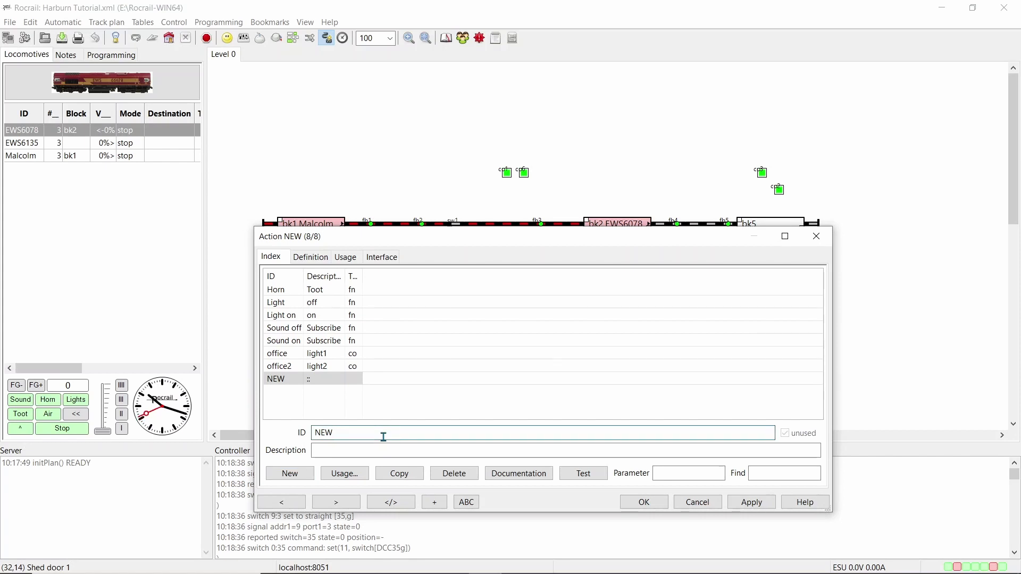
pyautogui.press('BackSpace')
pyautogui.press('BackSpace')
pyautogui.press('BackSpace')
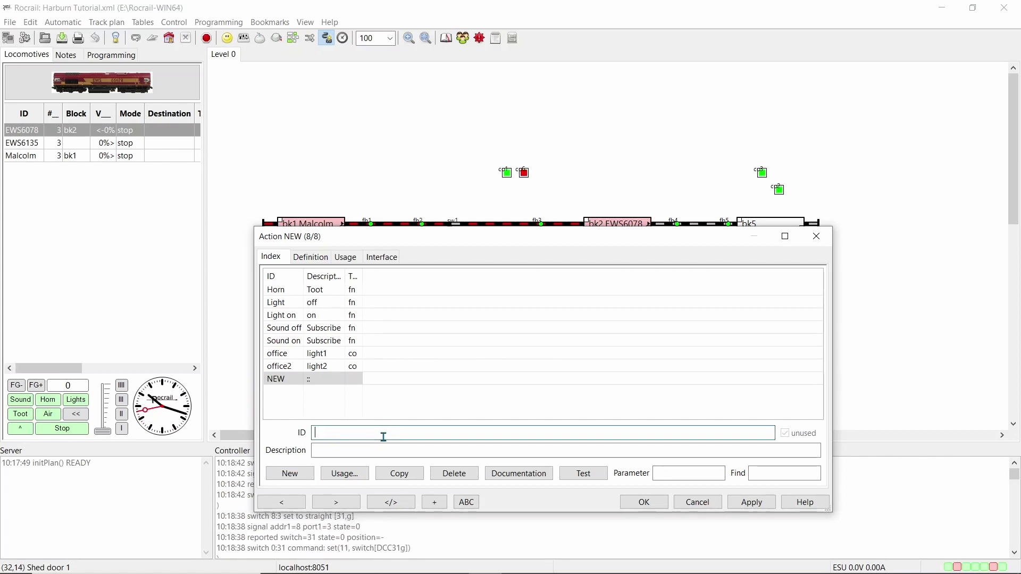
pyautogui.write('ope')
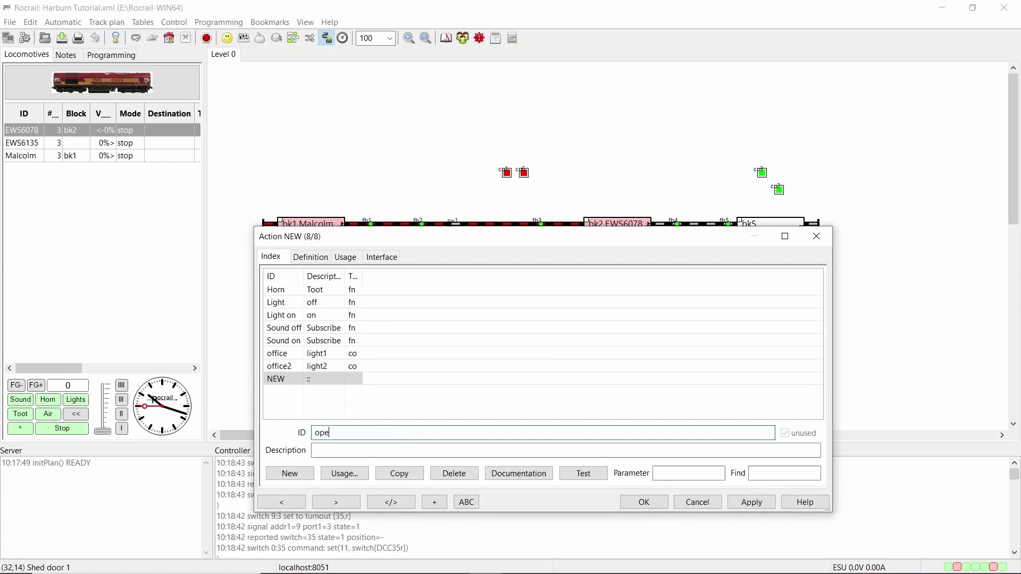
pyautogui.write('n door')
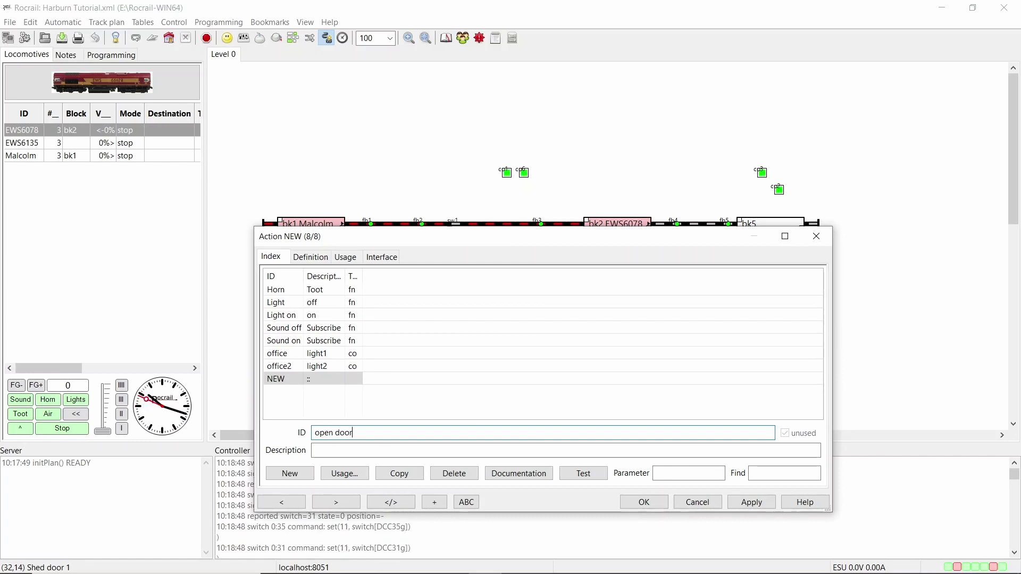
pyautogui.click(384, 449)
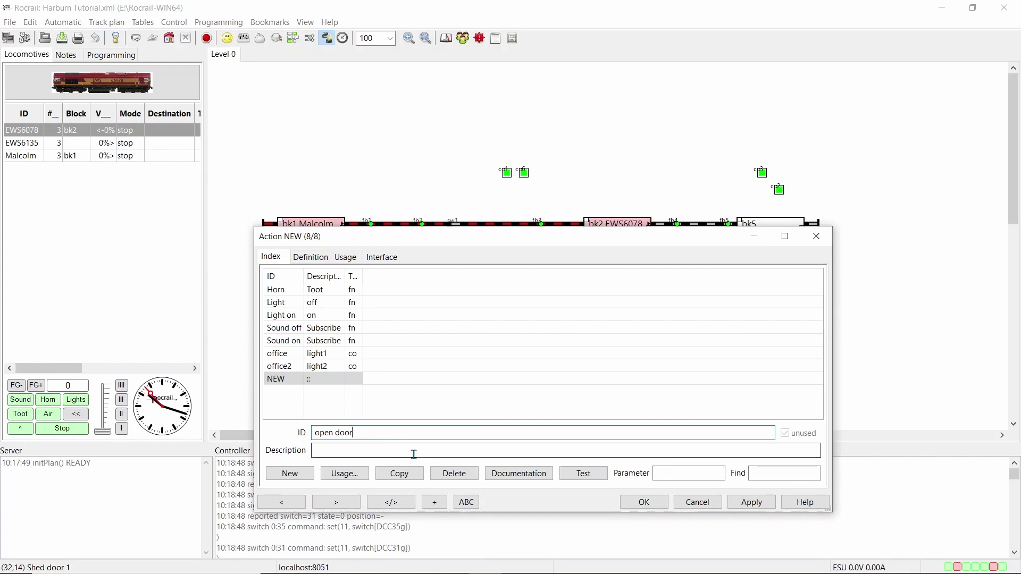
pyautogui.click(752, 503)
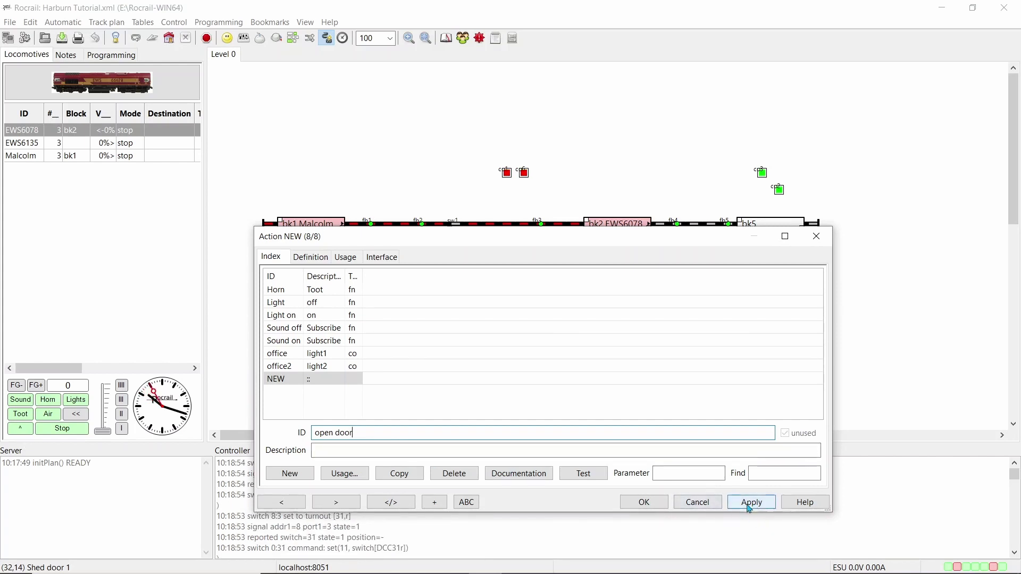
pyautogui.click(750, 504)
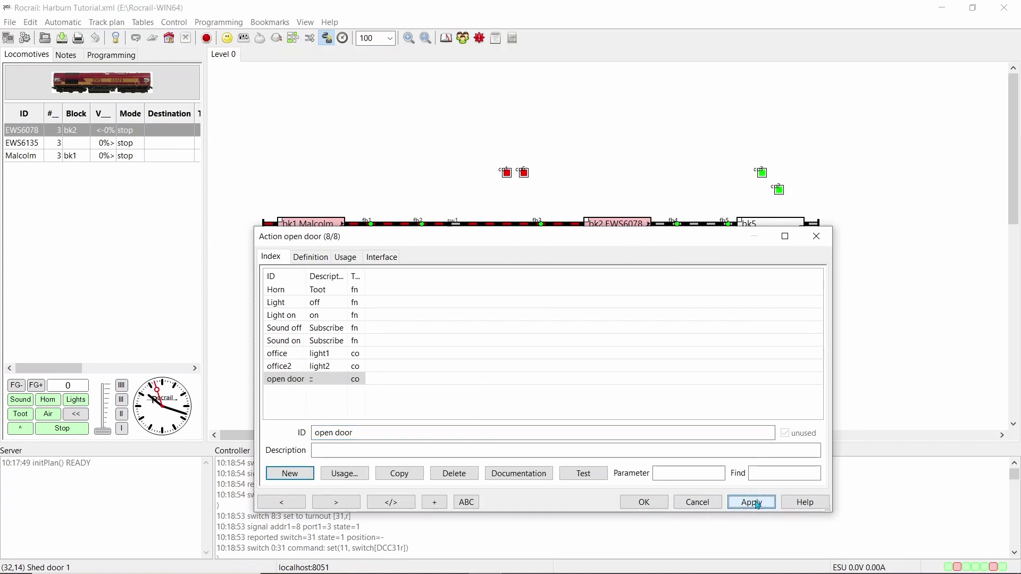
# Add another action with the ID "door close" and apply it.
pyautogui.click(291, 474)
pyautogui.doubleClick(363, 434)
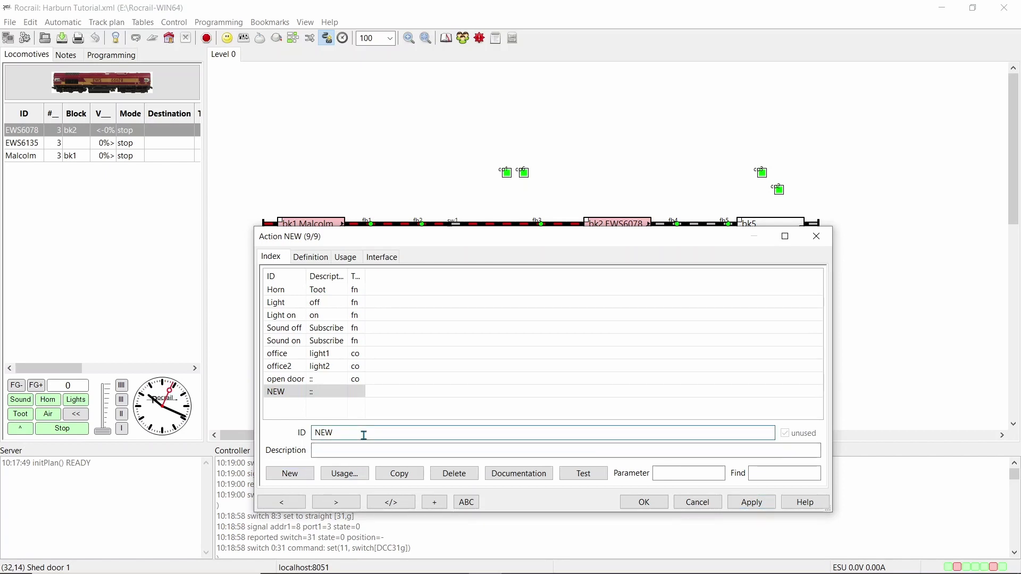
pyautogui.write('N')
pyautogui.press('BackSpace')
pyautogui.write('door close')
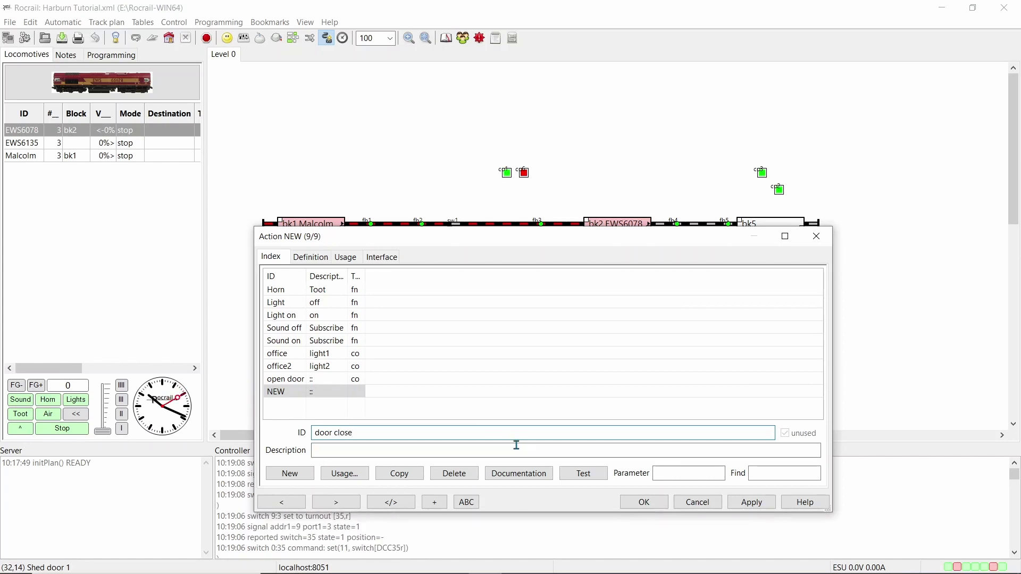
pyautogui.click(739, 508)
# Define the "open door" action to control output co5 with the on command, and apply it.
pyautogui.click(279, 290)
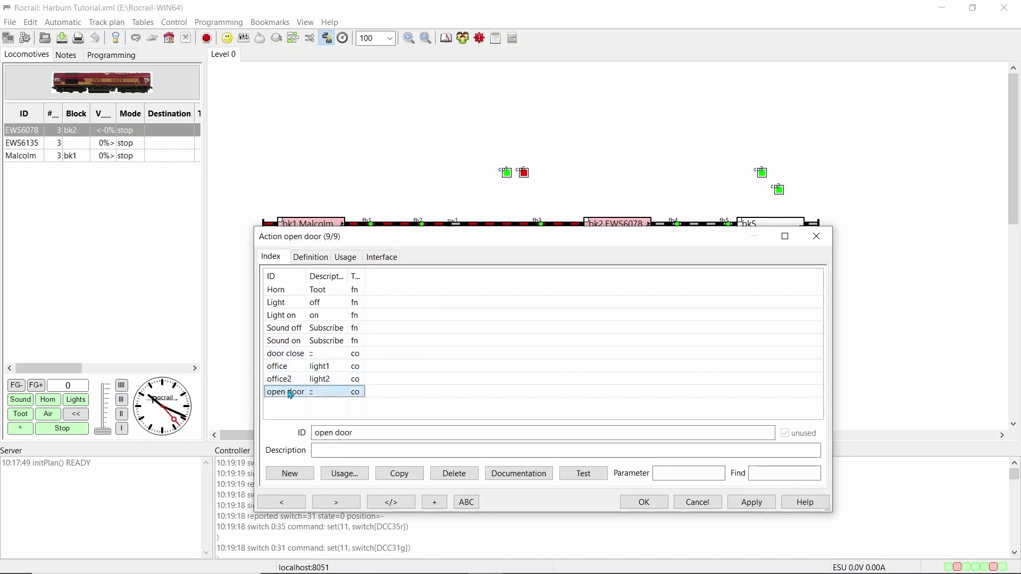
pyautogui.click(318, 261)
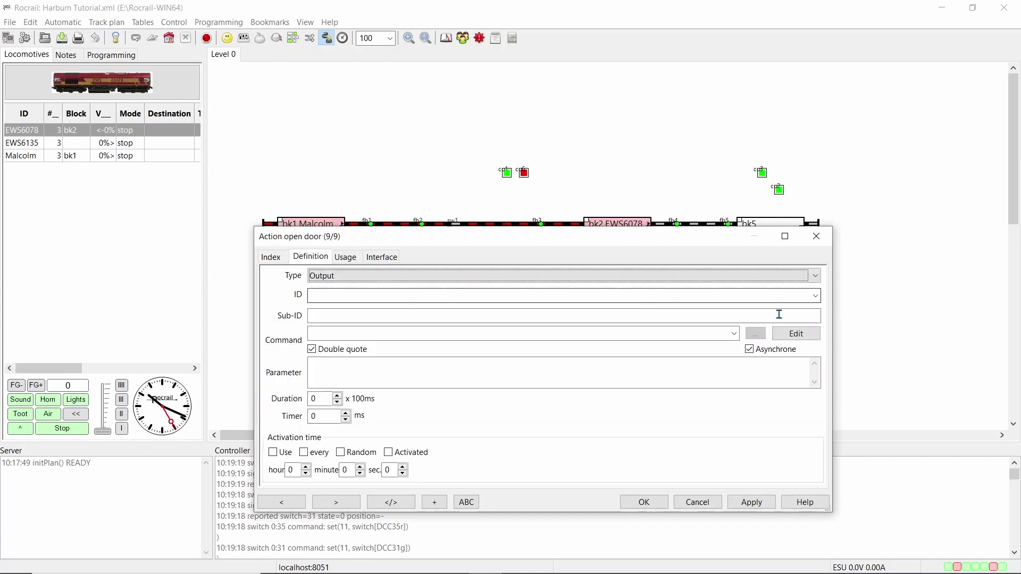
pyautogui.click(816, 296)
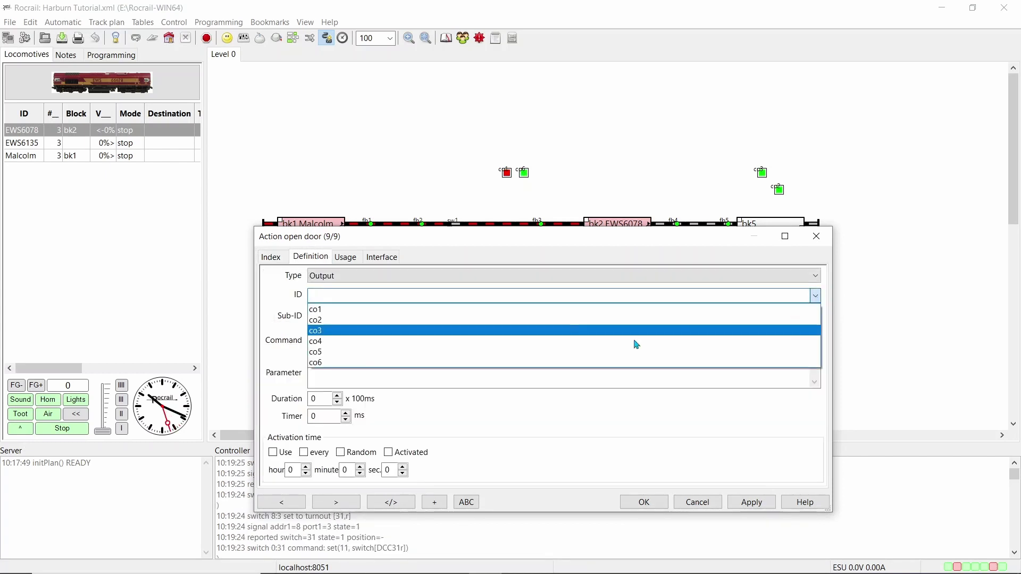
pyautogui.click(340, 352)
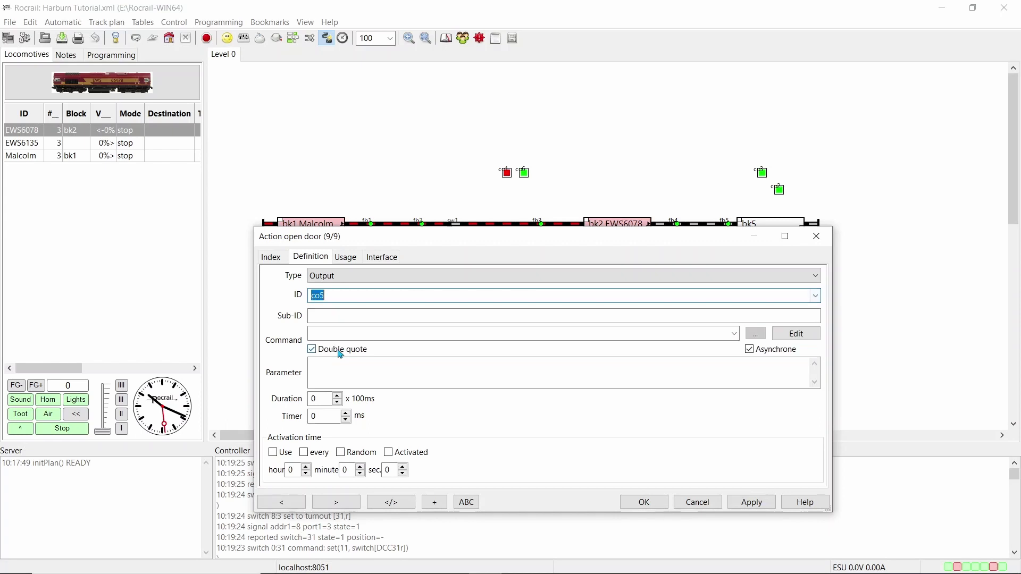
pyautogui.click(736, 335)
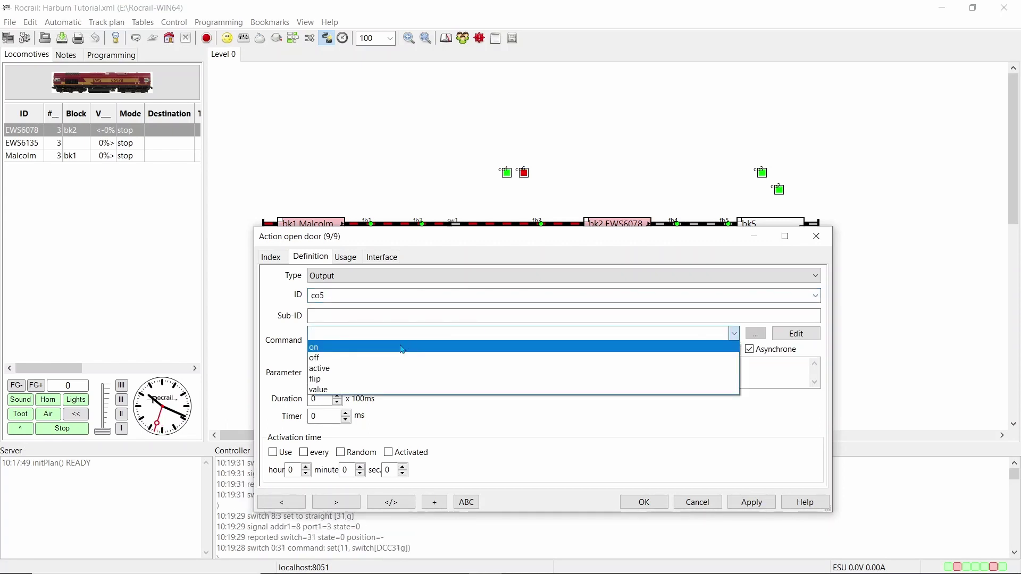
pyautogui.click(402, 347)
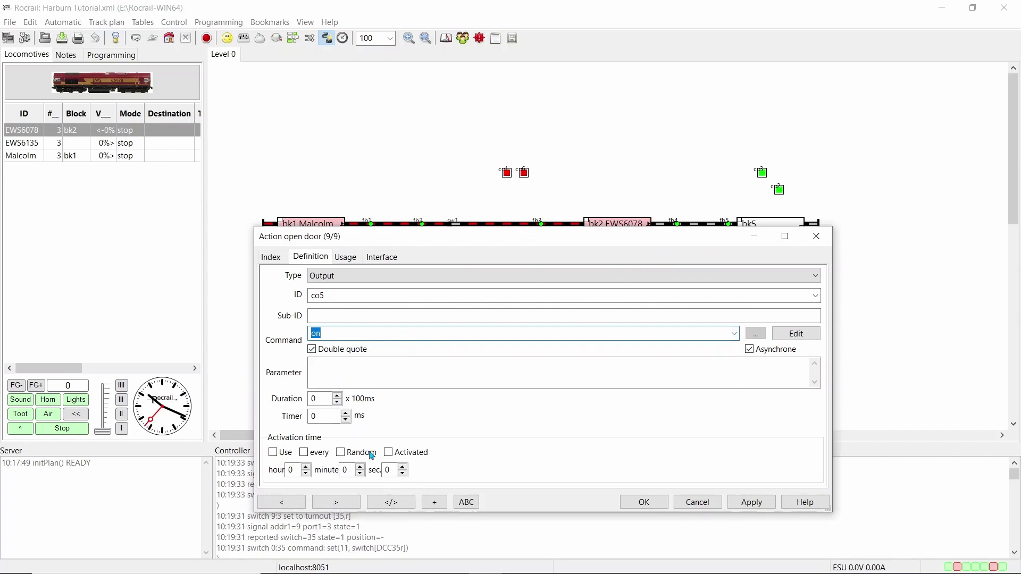
pyautogui.click(750, 502)
# Define the "door close" action to control output co5 with the off command, apply it, and close the actions dialog.
pyautogui.click(268, 258)
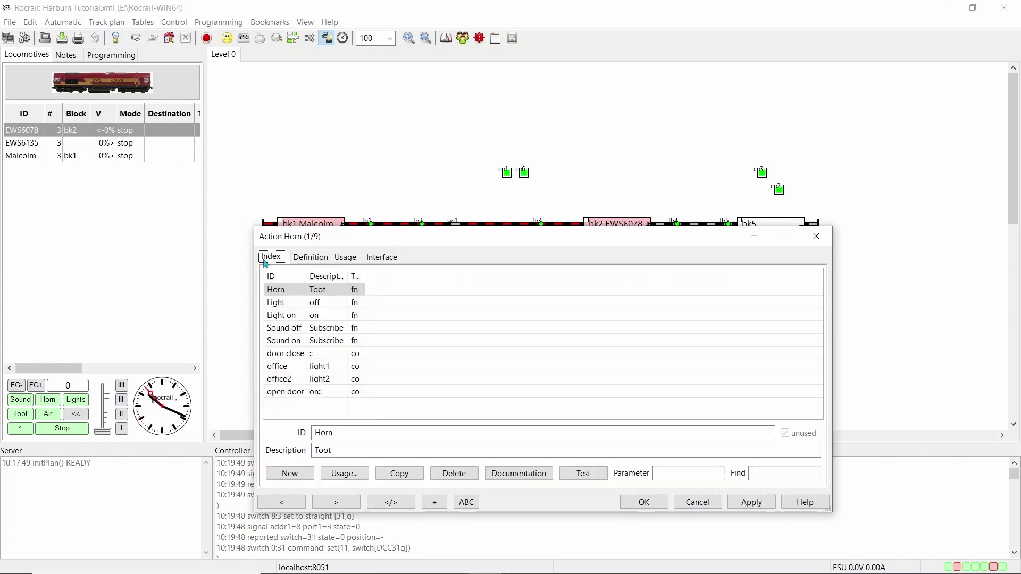
pyautogui.click(290, 353)
pyautogui.click(329, 259)
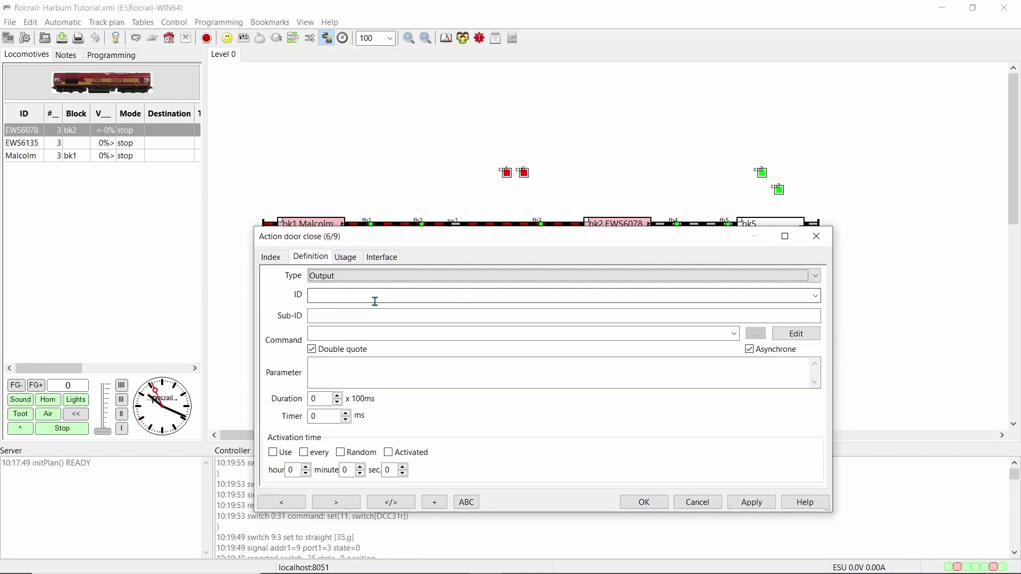
pyautogui.click(815, 295)
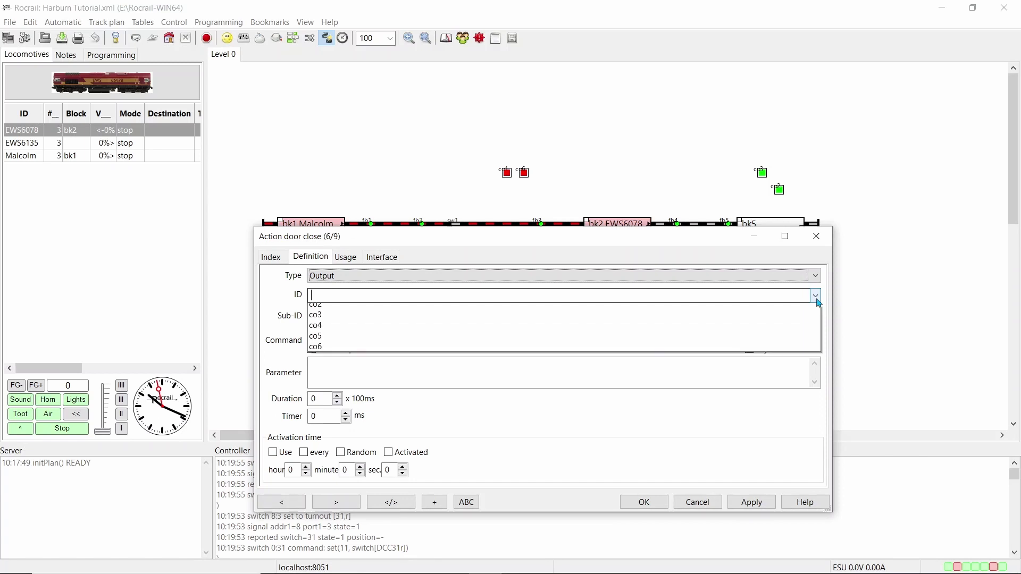
pyautogui.click(393, 353)
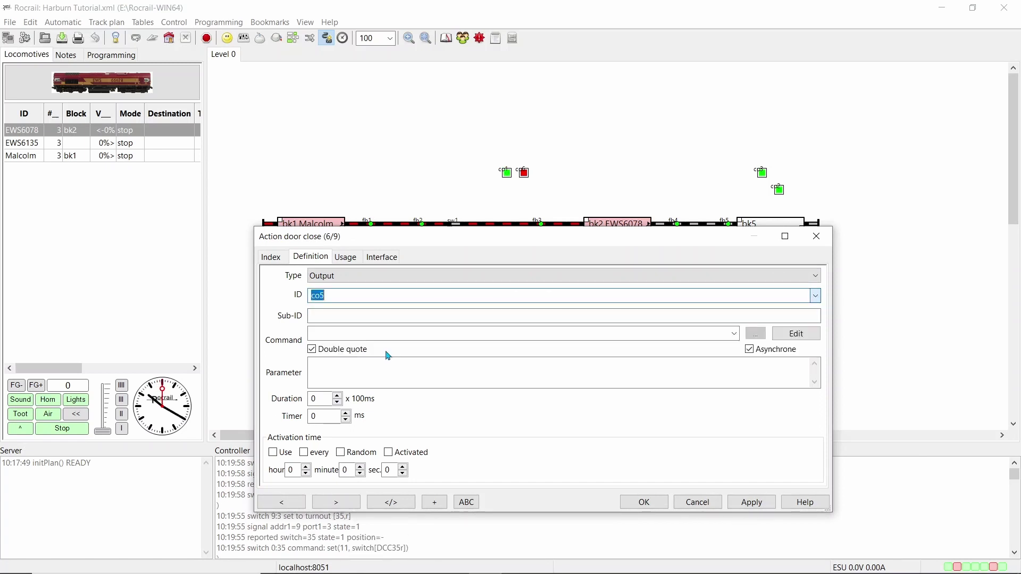
pyautogui.click(733, 333)
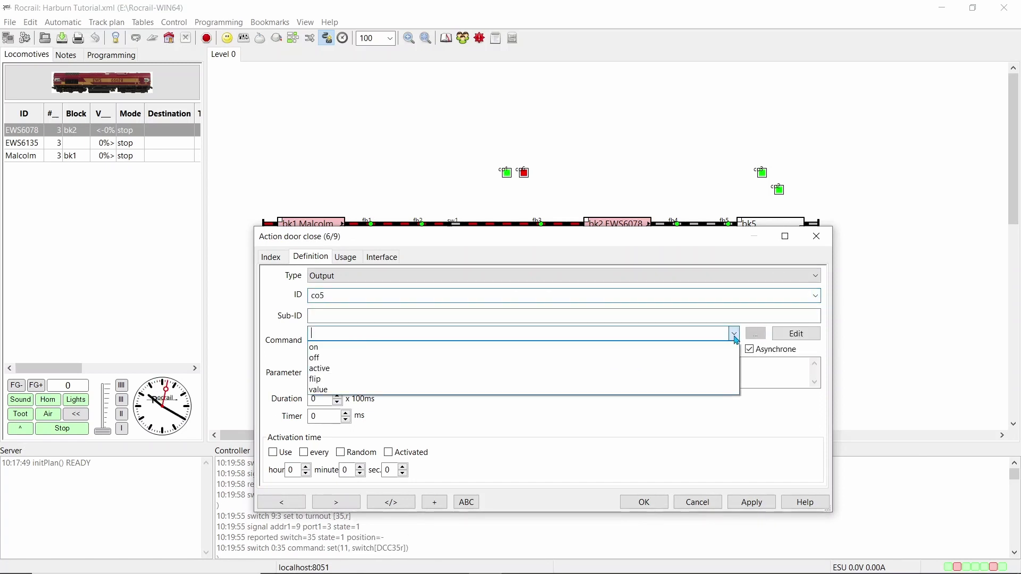
pyautogui.click(535, 367)
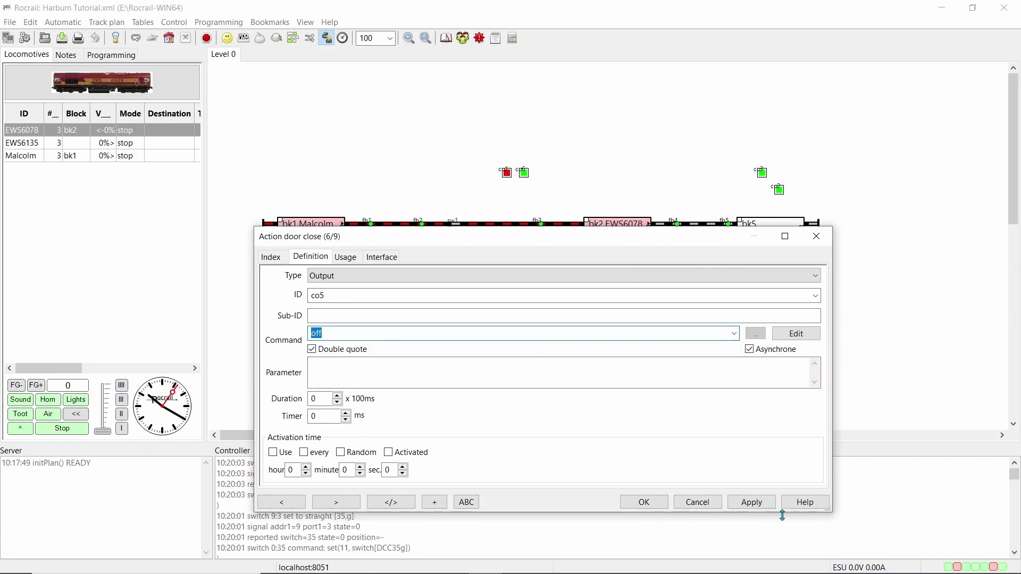
pyautogui.click(766, 503)
pyautogui.click(662, 503)
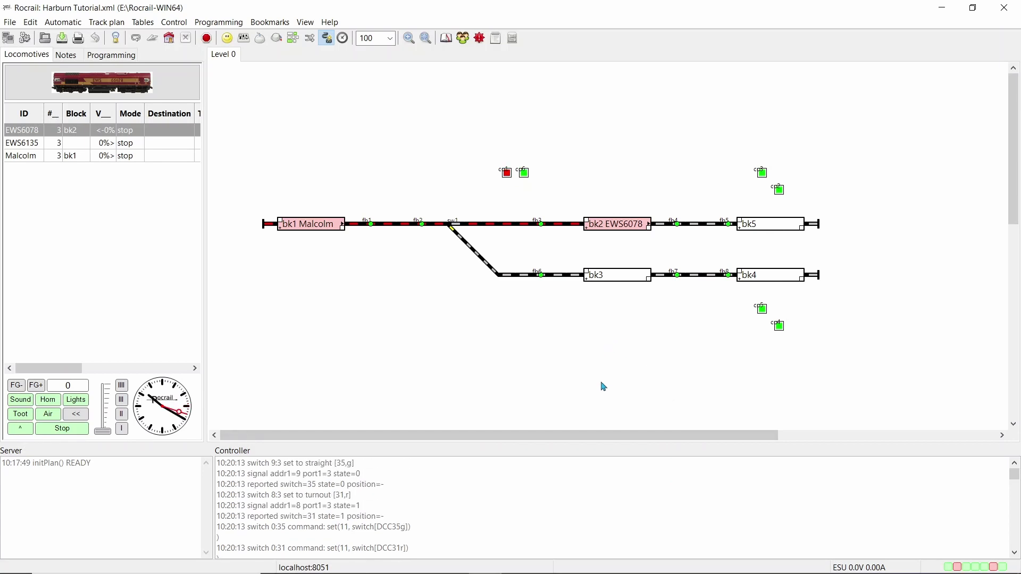
# Assign the "open door" action with state on to sensor fb6, confirm it, and close the sensor's properties.
pyautogui.moveTo(541, 281)
pyautogui.rightClick(543, 280)
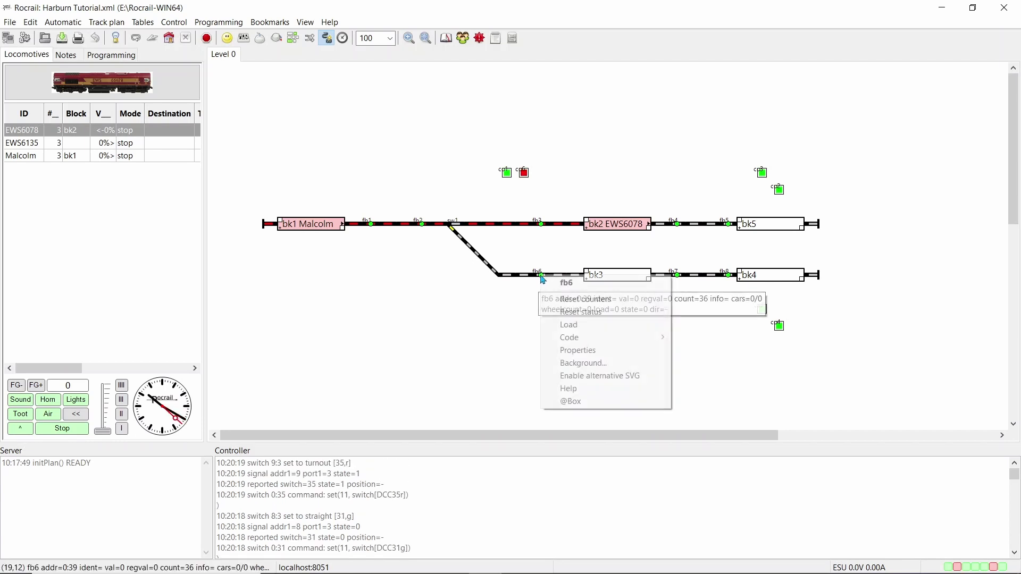
pyautogui.click(578, 352)
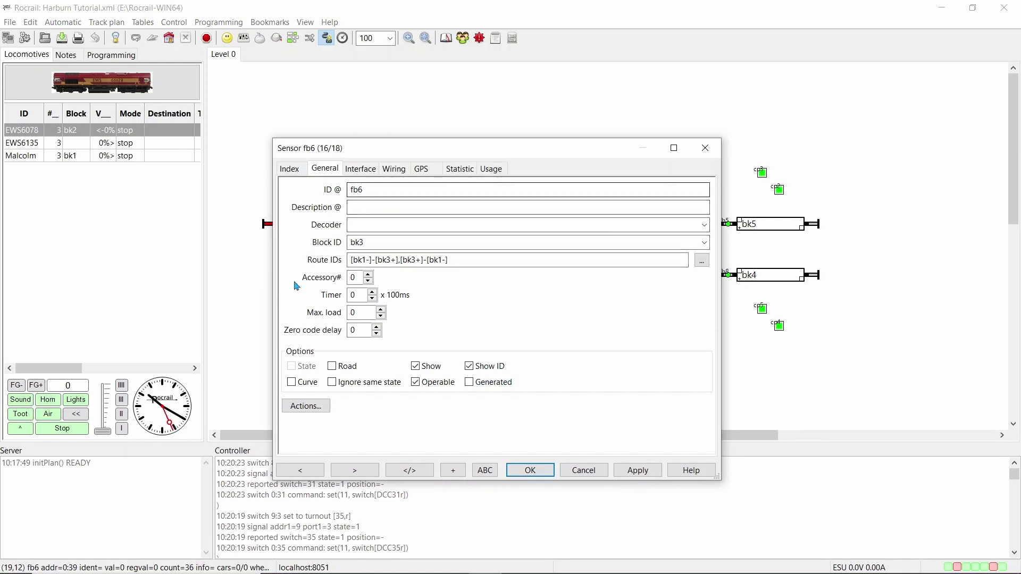
pyautogui.click(306, 406)
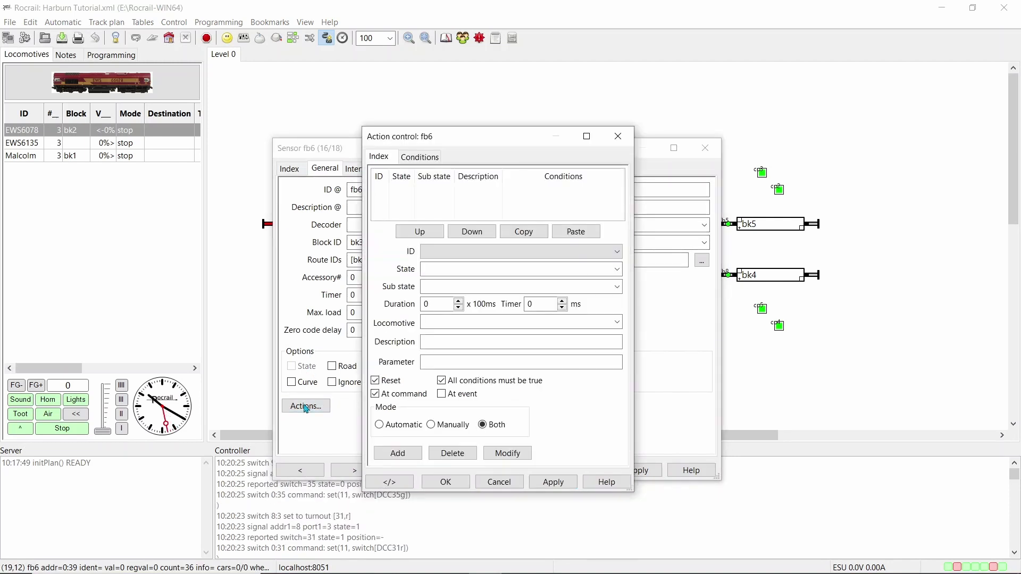
pyautogui.click(617, 251)
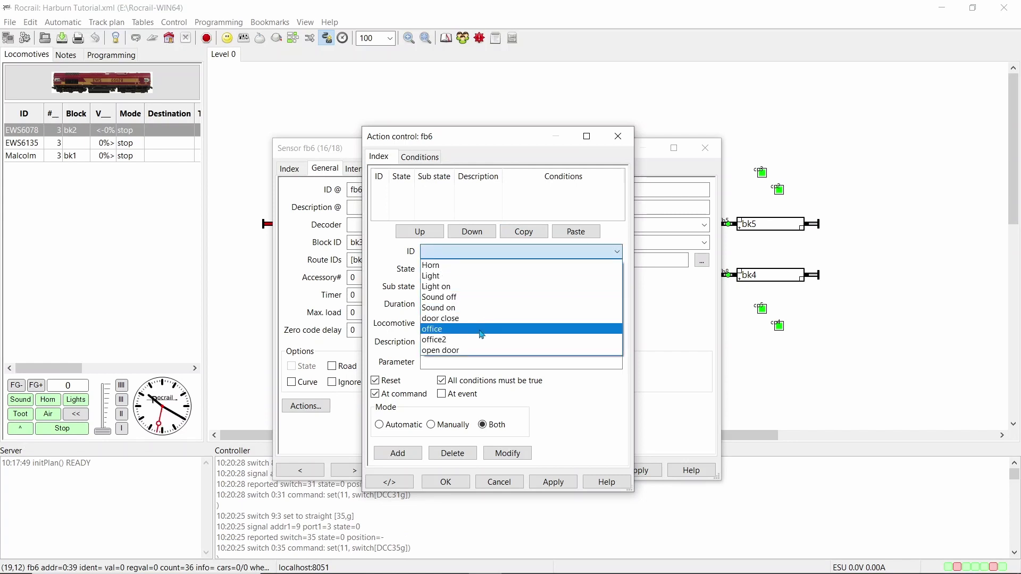
pyautogui.click(469, 351)
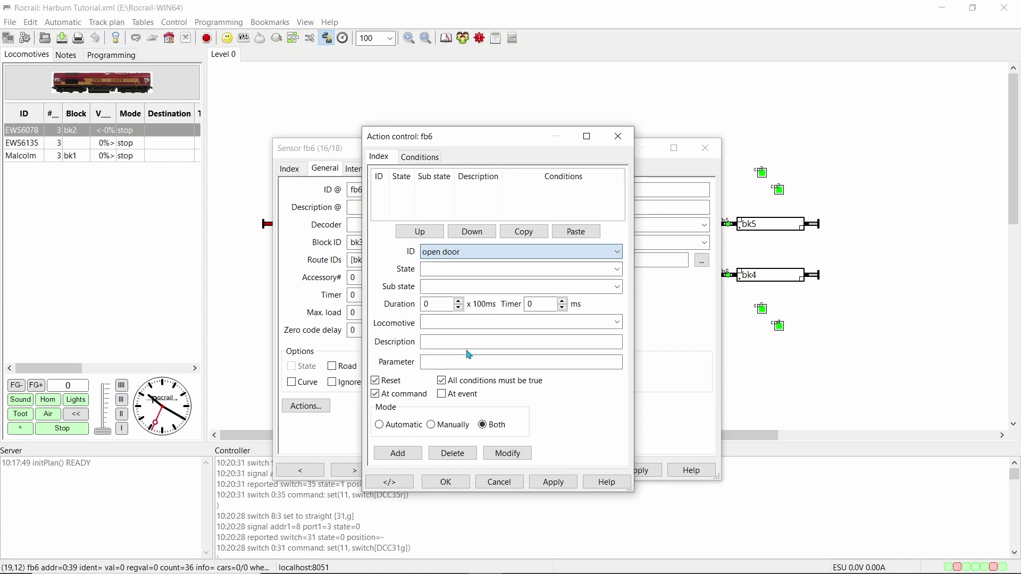
pyautogui.click(616, 269)
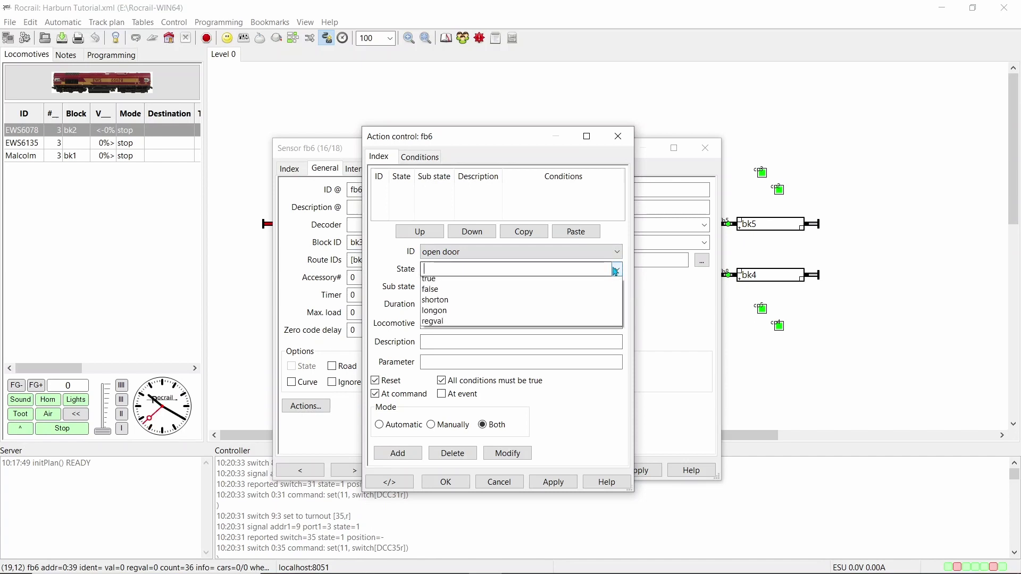
pyautogui.click(508, 283)
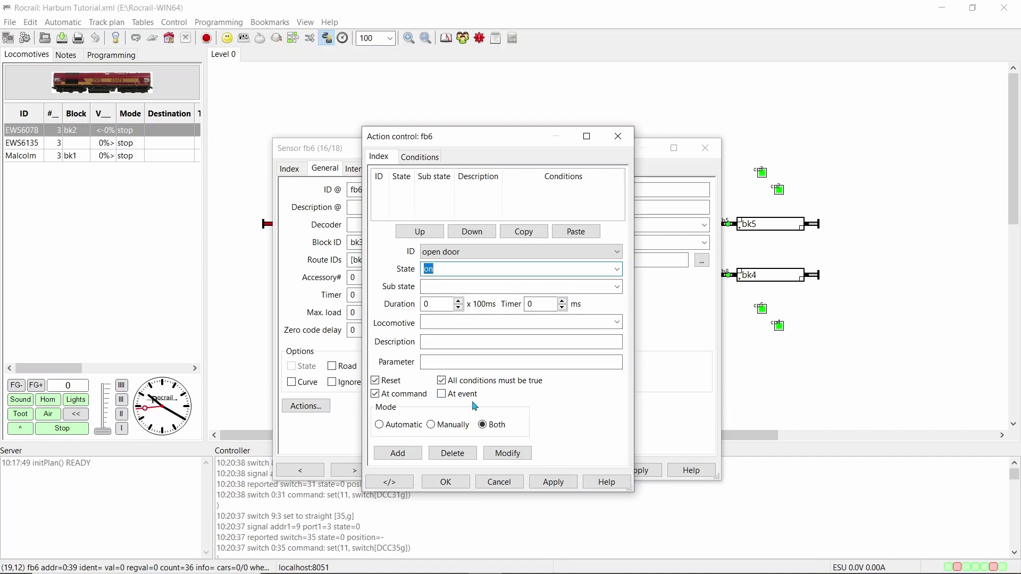
pyautogui.click(407, 455)
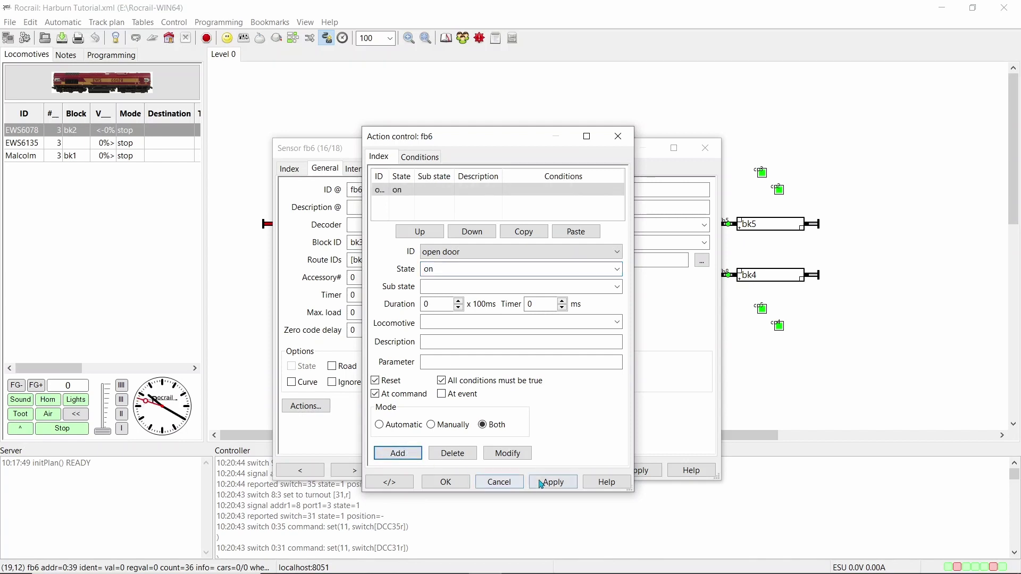
pyautogui.click(445, 481)
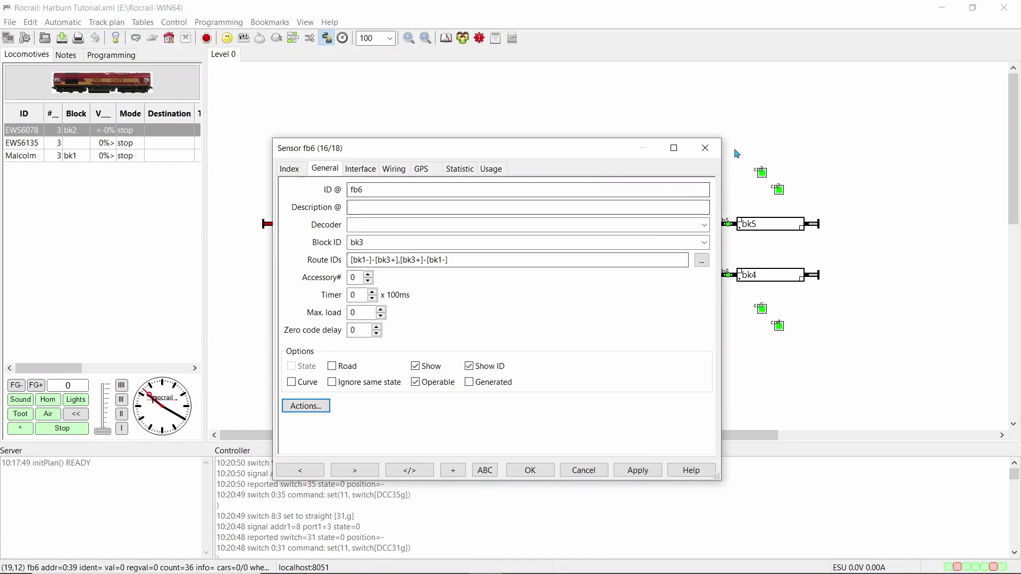
pyautogui.click(705, 148)
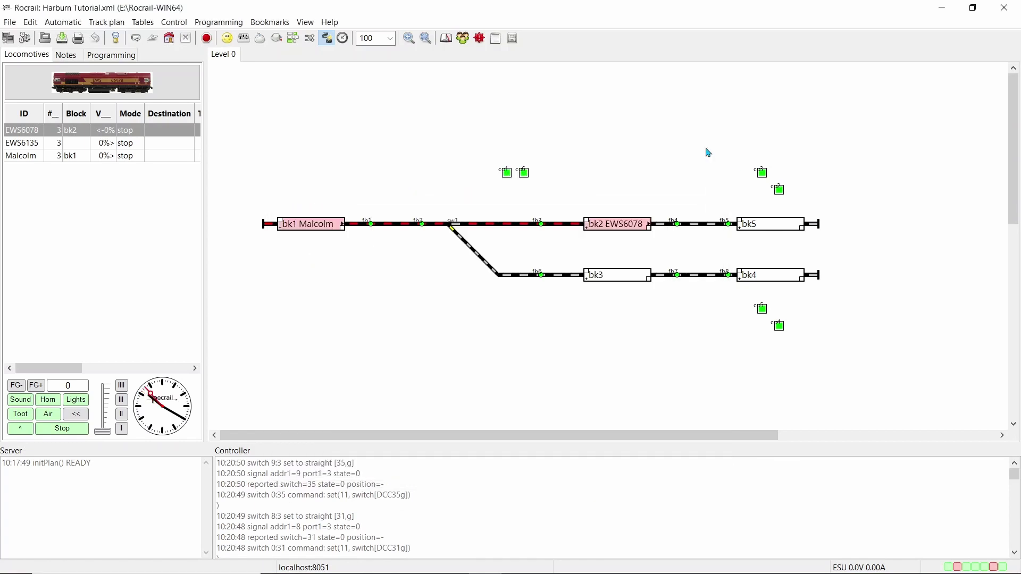
# Open the action control for the route [bk3-]-[bk4+] from the routes table.
pyautogui.click(142, 22)
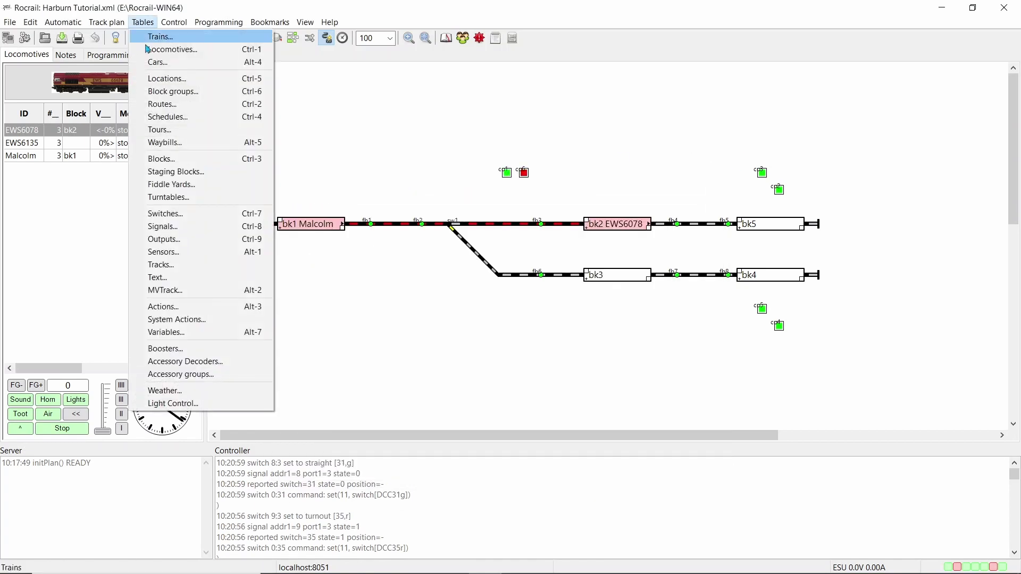
pyautogui.click(213, 104)
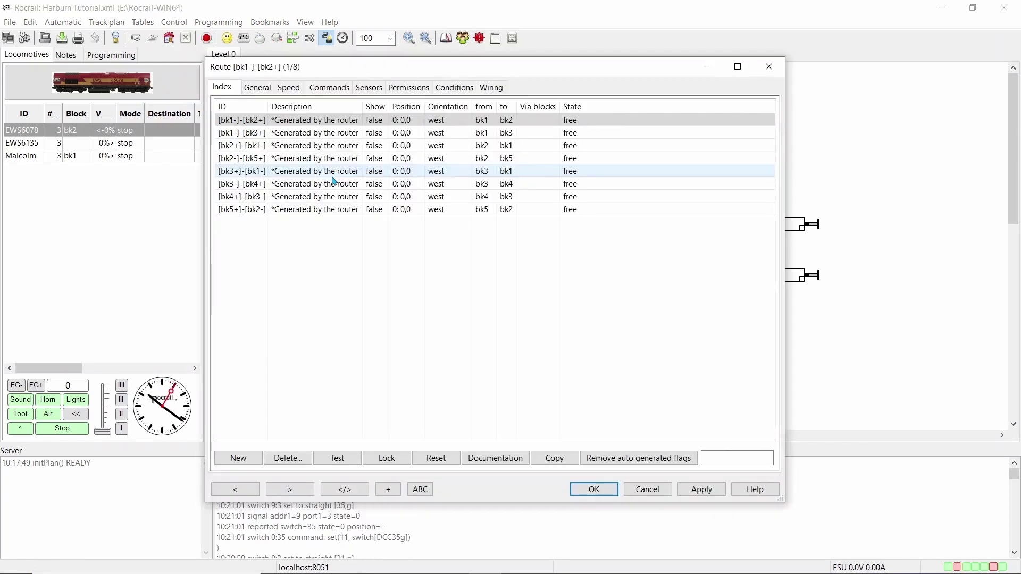
pyautogui.moveTo(521, 72); pyautogui.dragTo(582, 166)
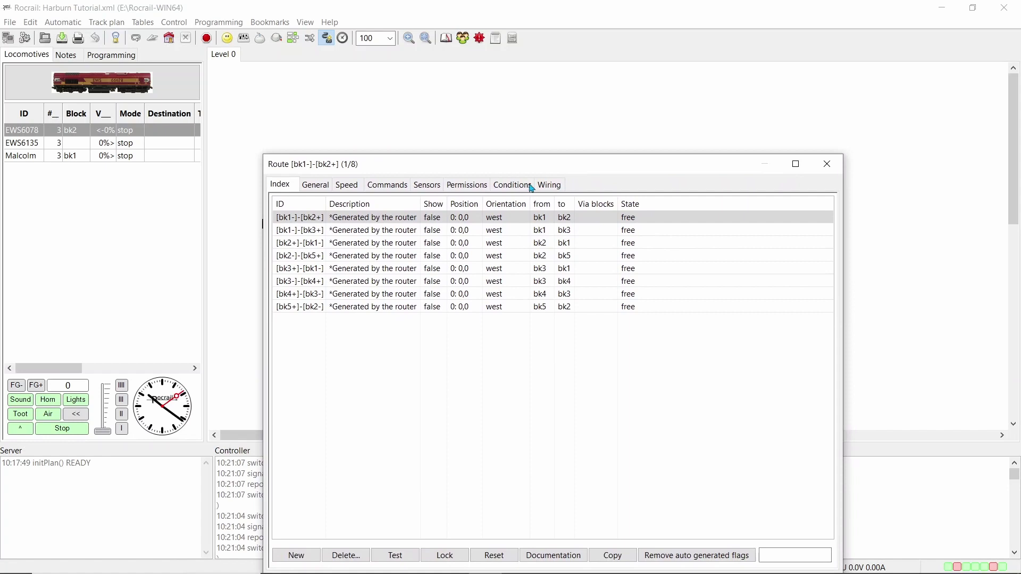
pyautogui.click(322, 284)
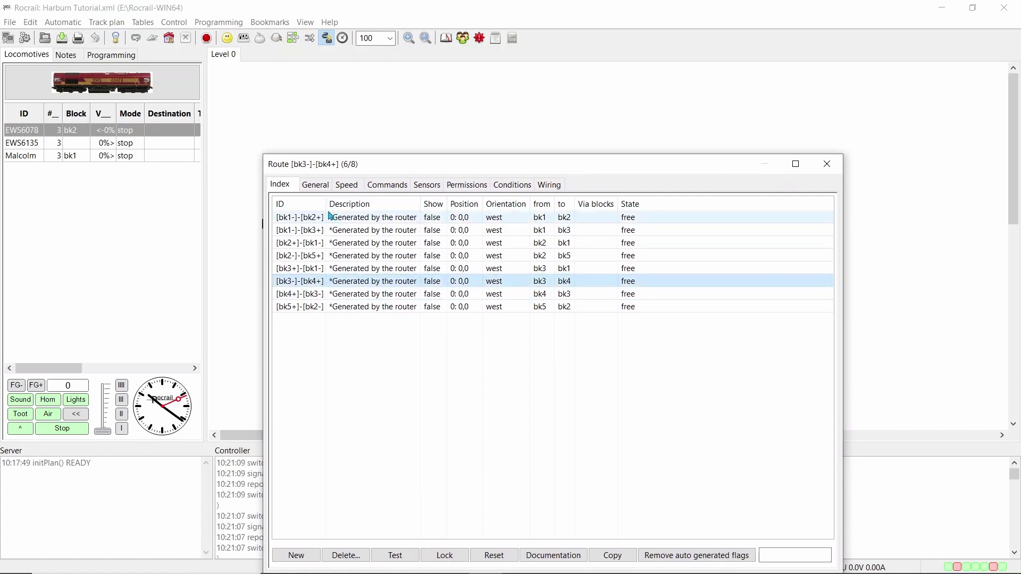
pyautogui.click(326, 187)
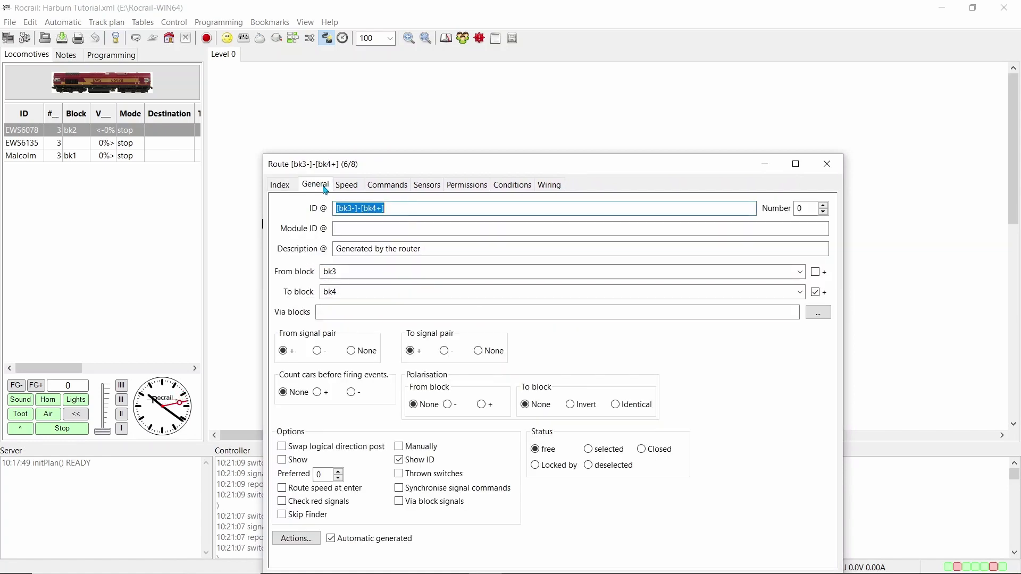
pyautogui.click(302, 539)
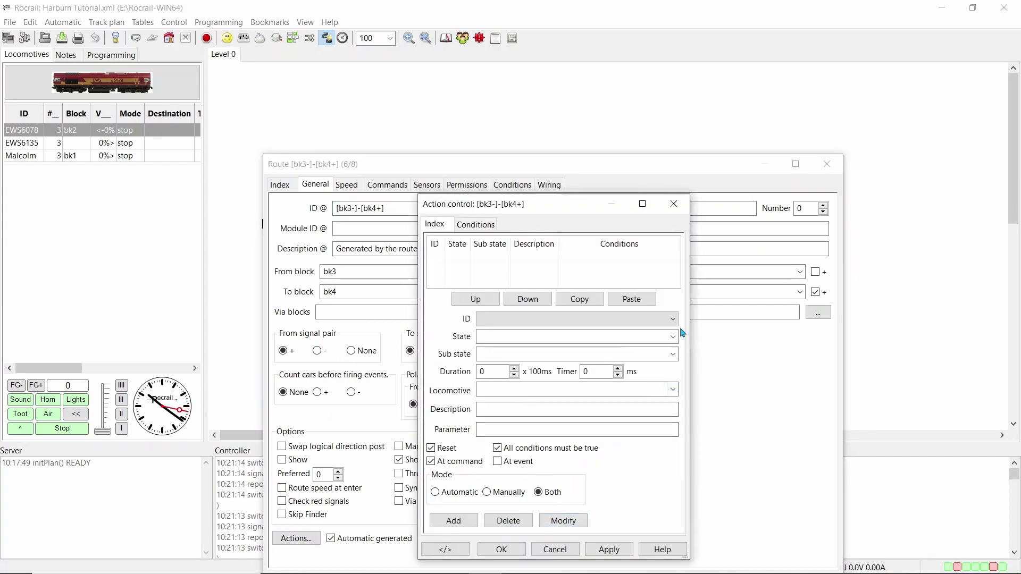
# Add the "door close" action to the route with state go and a 7000 ms timer, confirm it, and close the route dialog.
pyautogui.click(676, 319)
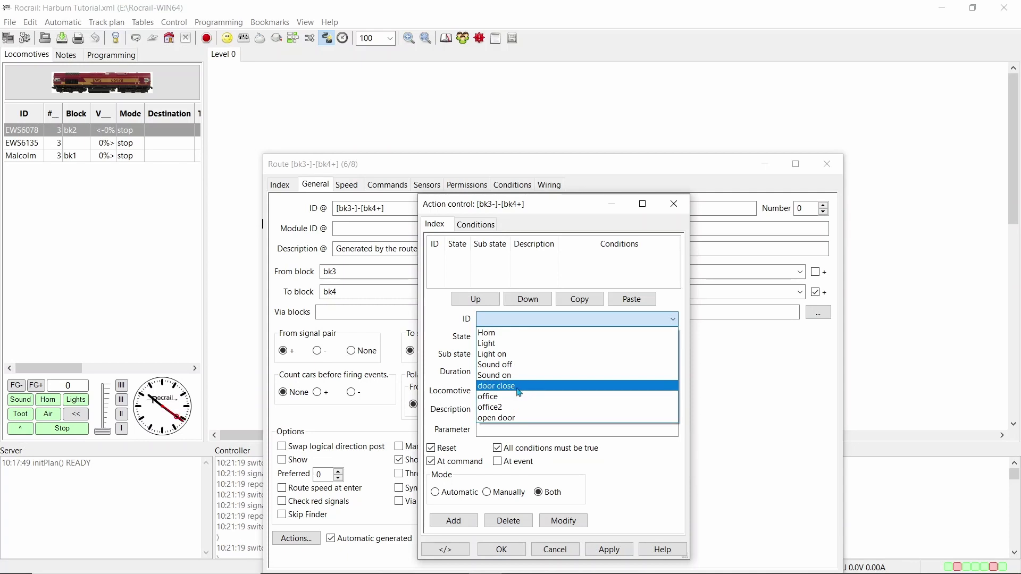
pyautogui.click(518, 387)
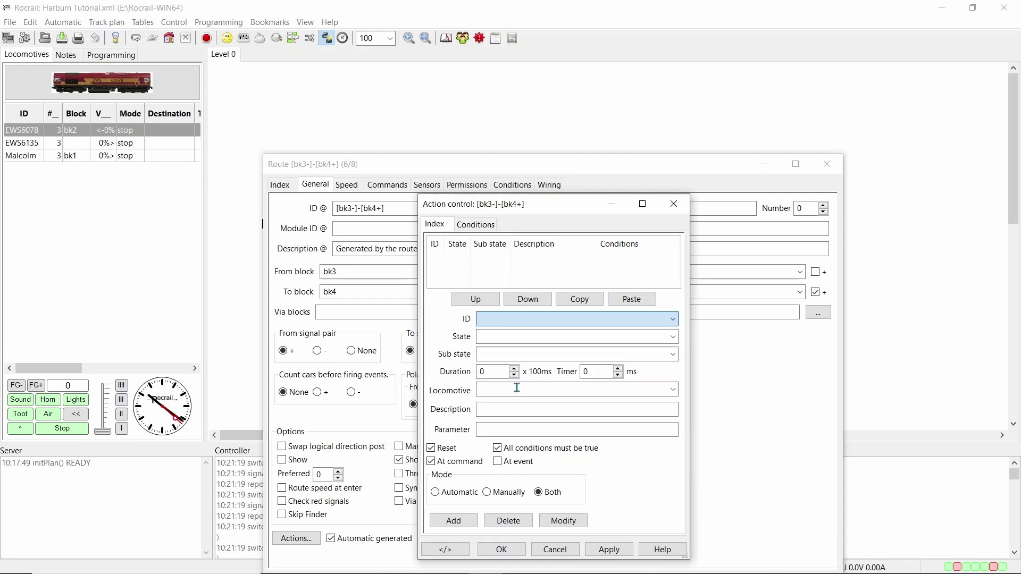
pyautogui.click(672, 337)
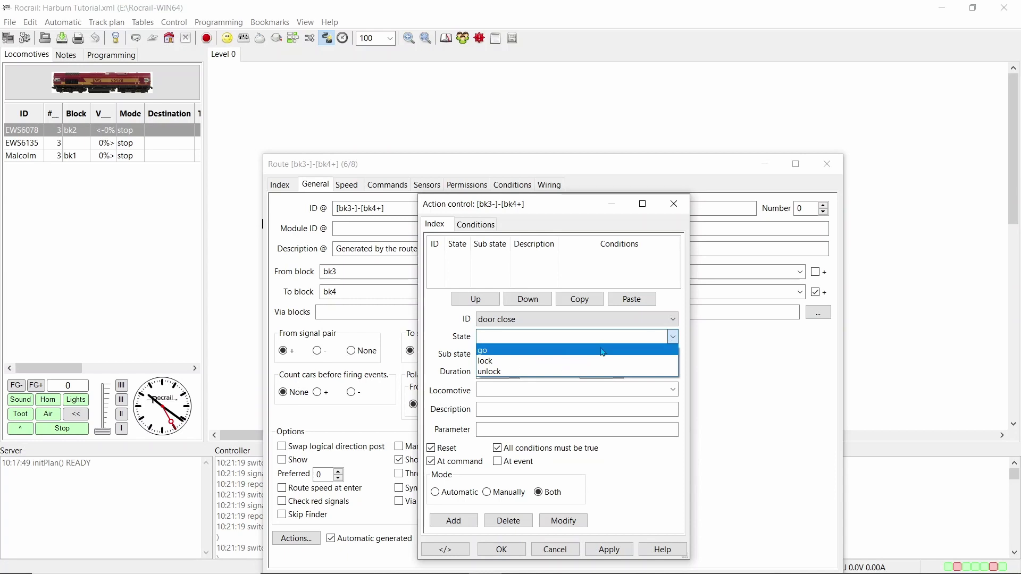
pyautogui.click(562, 350)
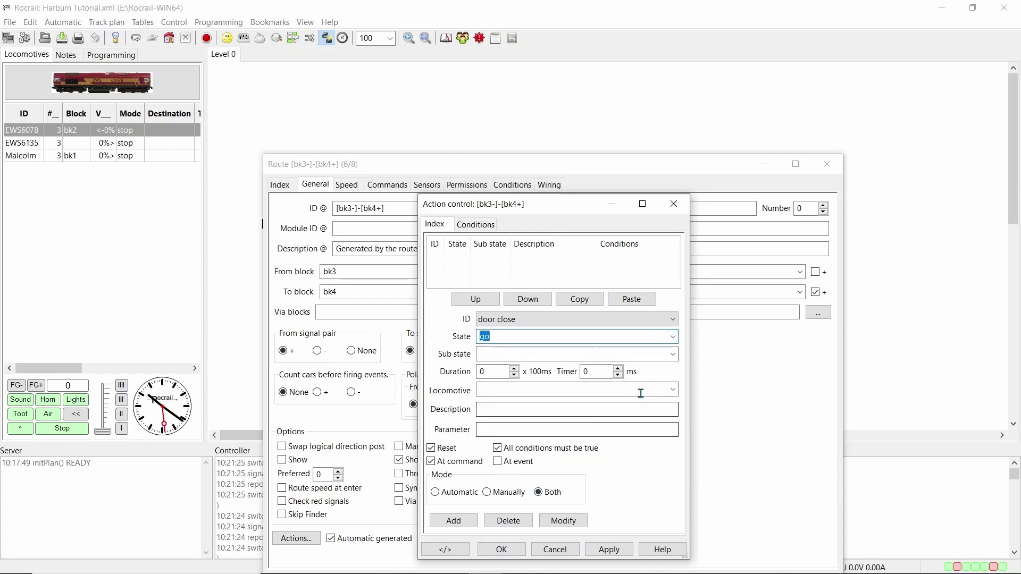
pyautogui.click(597, 372)
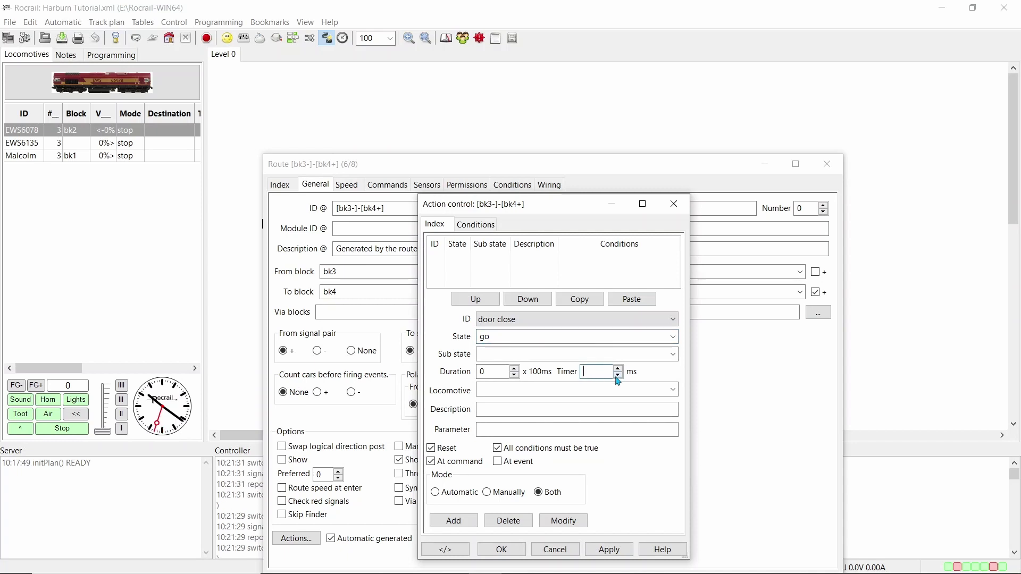
pyautogui.write('7000')
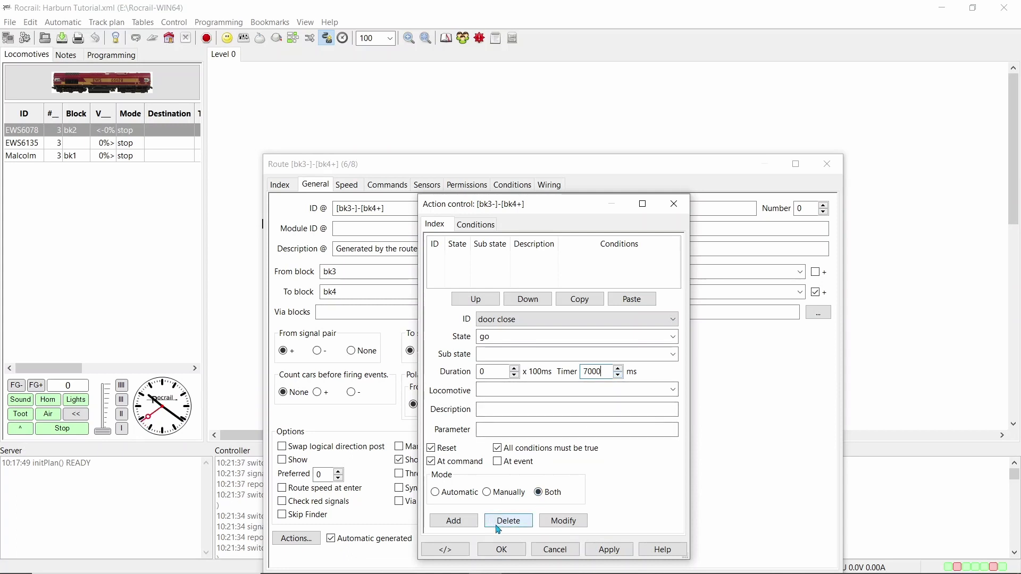
pyautogui.click(468, 524)
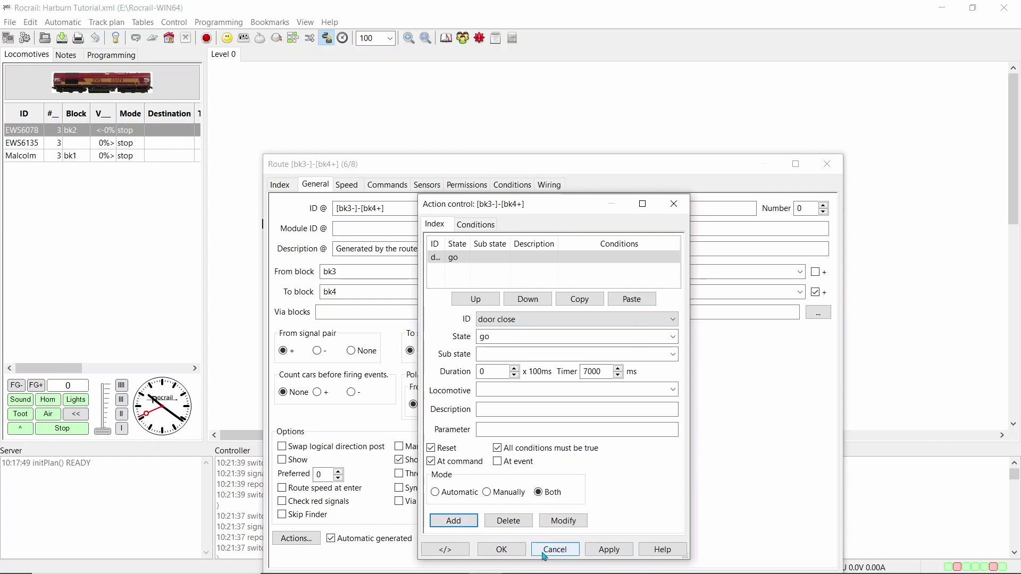
pyautogui.click(514, 550)
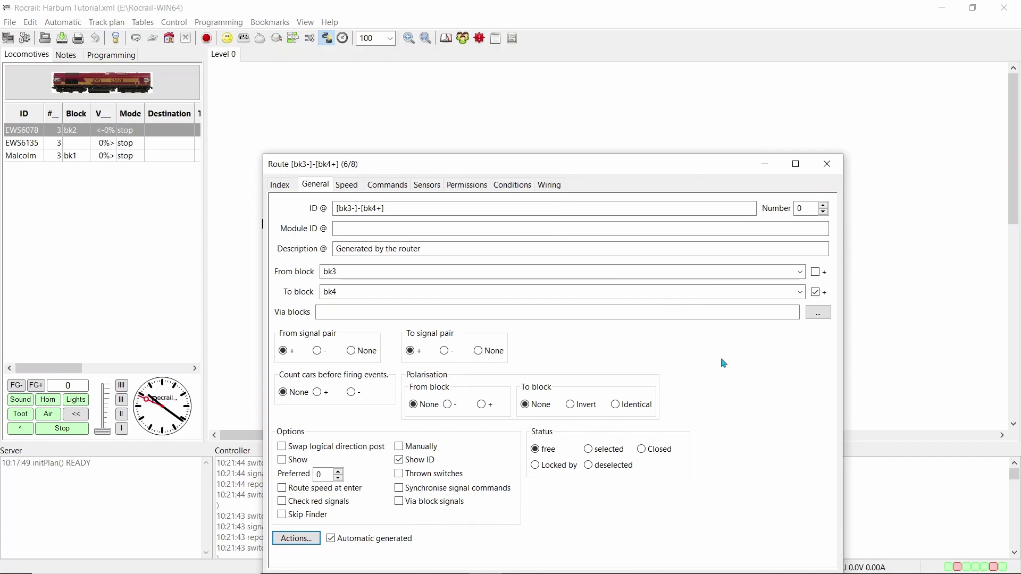
pyautogui.click(827, 164)
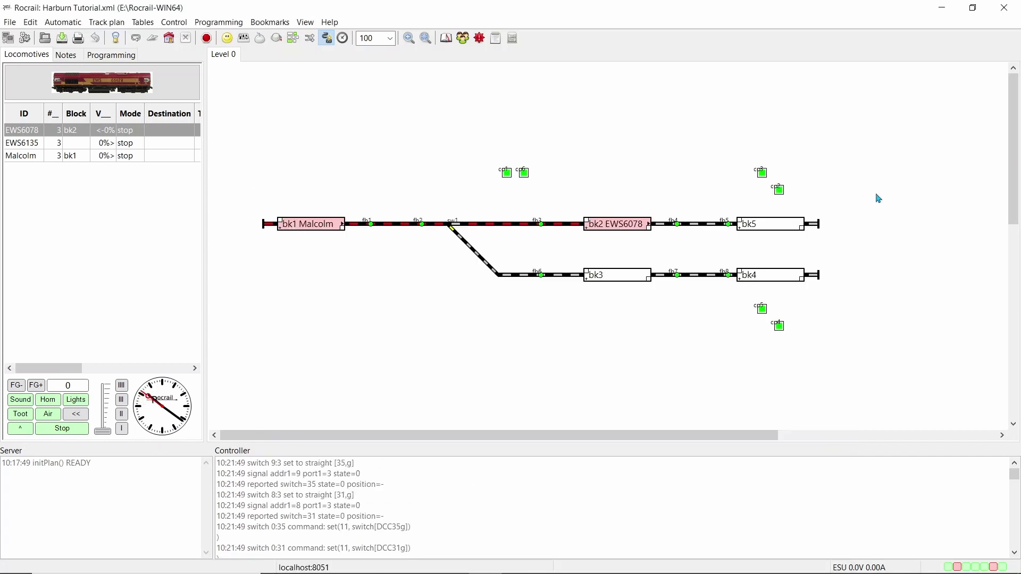